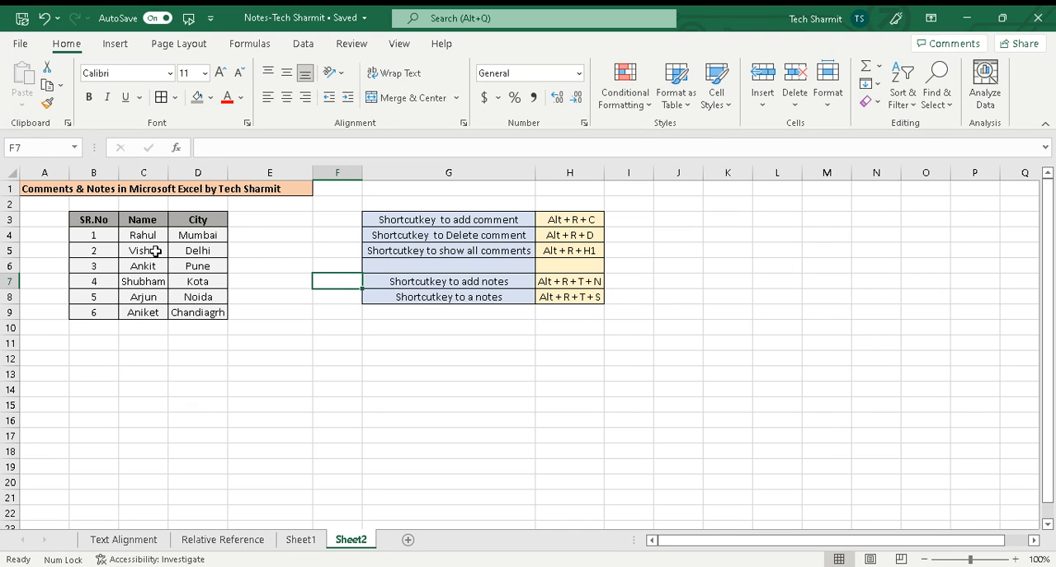
Step: Change the city in cell D5 to the misspelled entry "Delh"
{"action": "left_click", "coordinate": [120, 252]}
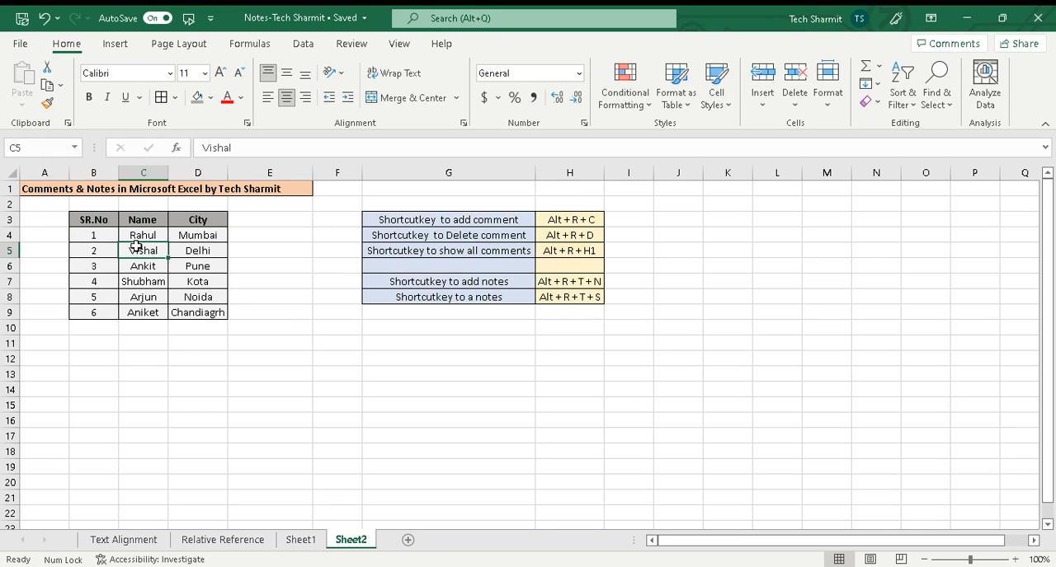
{"action": "left_click", "coordinate": [198, 257]}
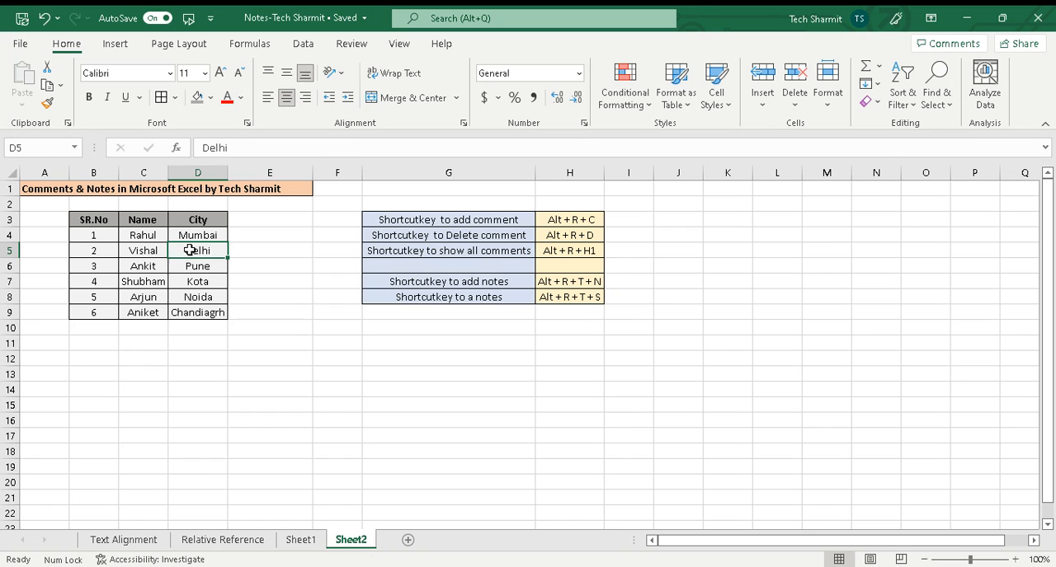
{"action": "left_click", "coordinate": [198, 267]}
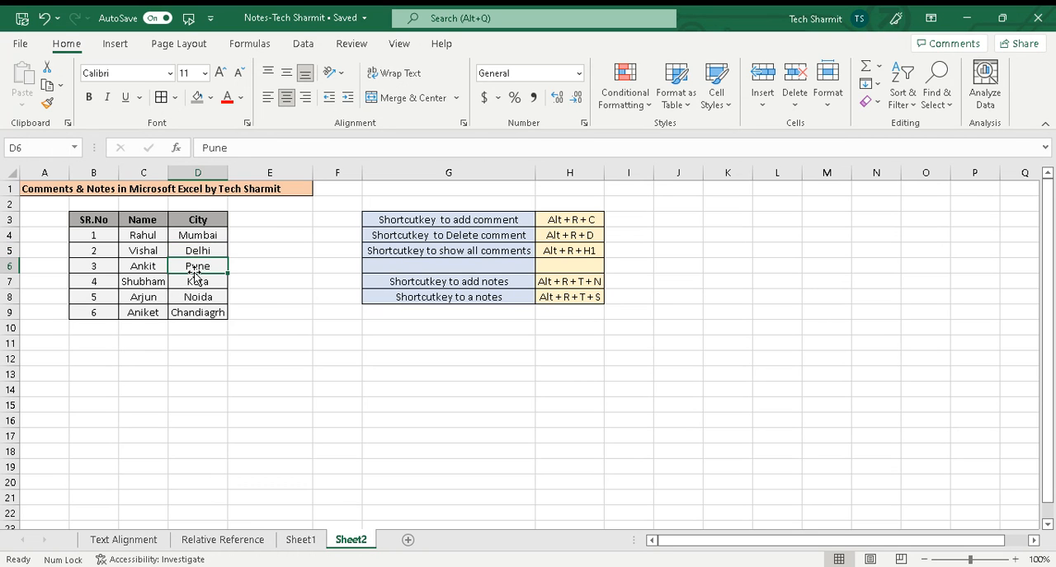
{"action": "double_click", "coordinate": [211, 251]}
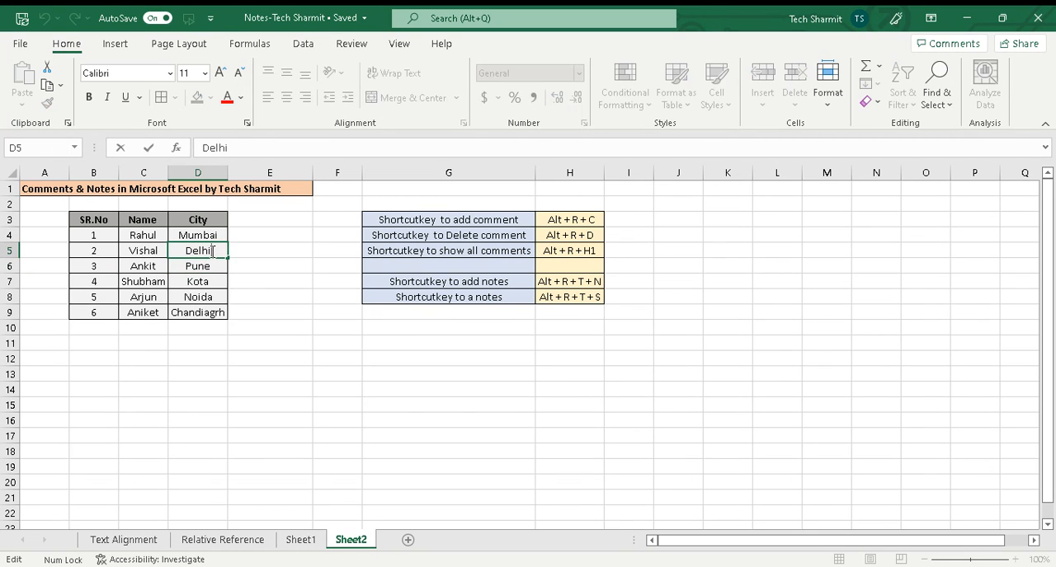
{"action": "key", "text": "BackSpace"}
{"action": "left_click", "coordinate": [234, 292]}
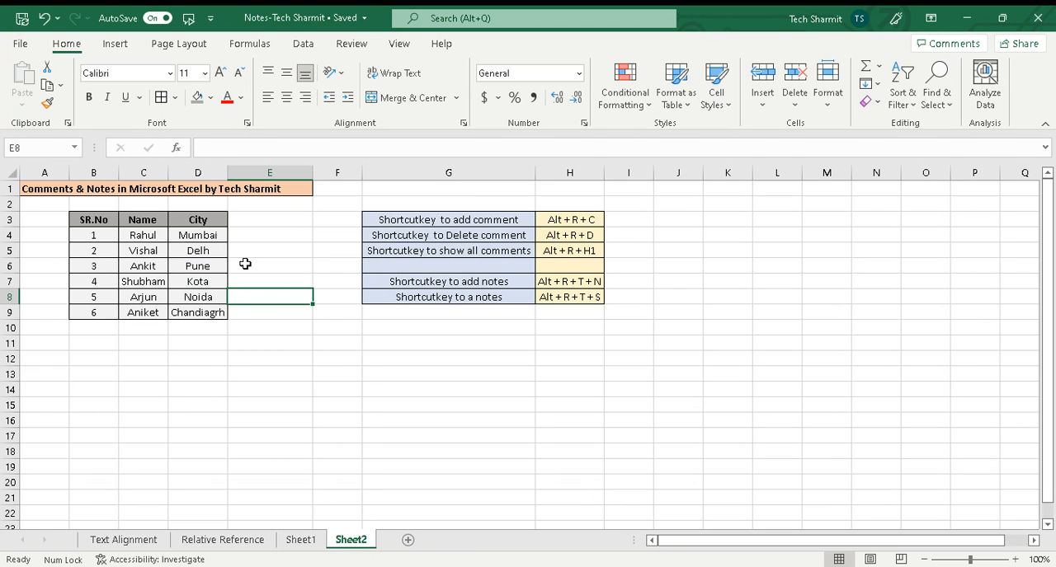
{"action": "left_click", "coordinate": [245, 264]}
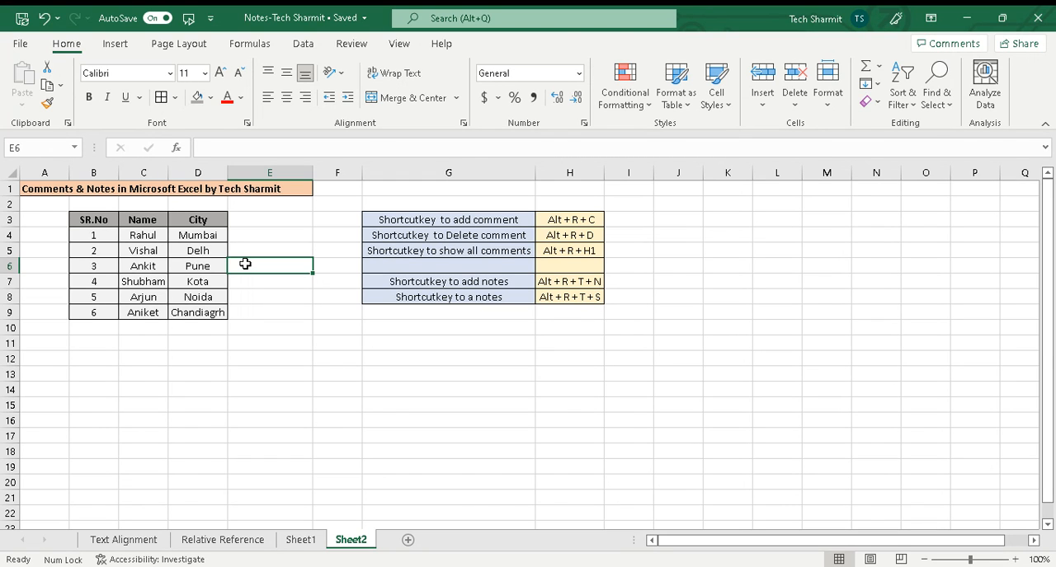
Step: Add and post a comment reading "Incorrect City" on the city in cell D5
{"action": "left_click", "coordinate": [211, 251]}
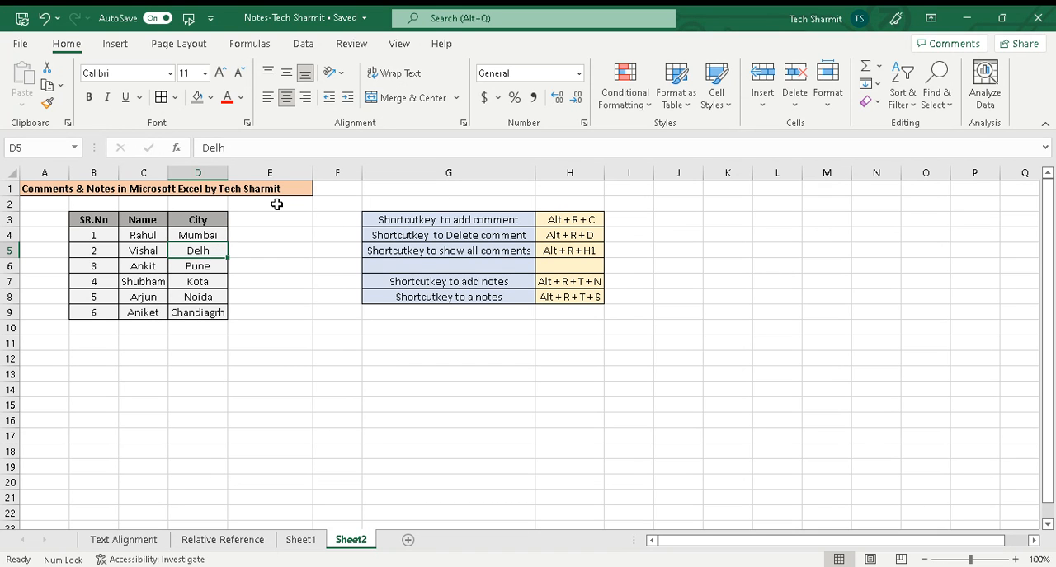
{"action": "key", "text": "alt"}
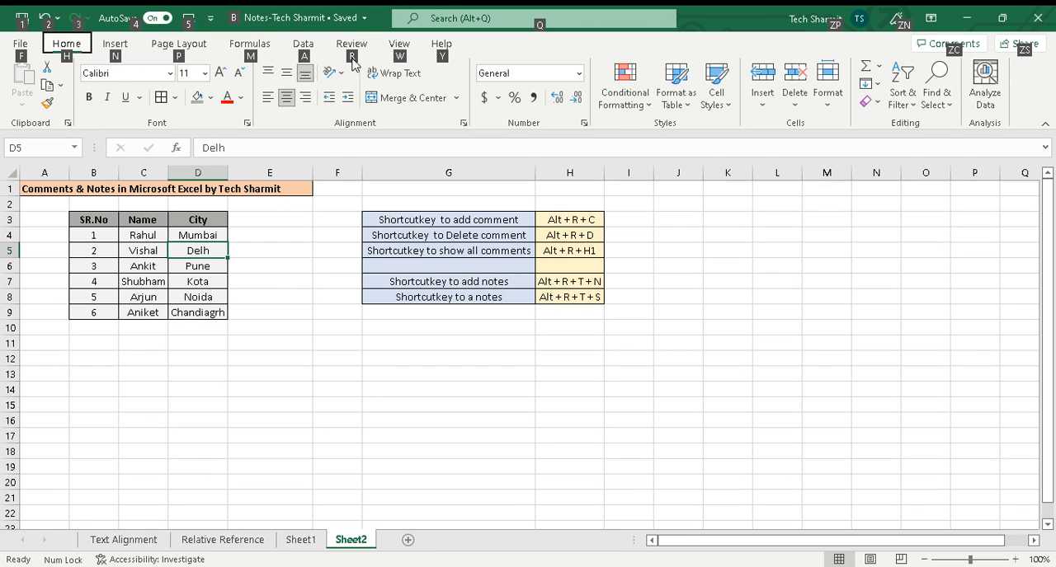
{"action": "key", "text": "r"}
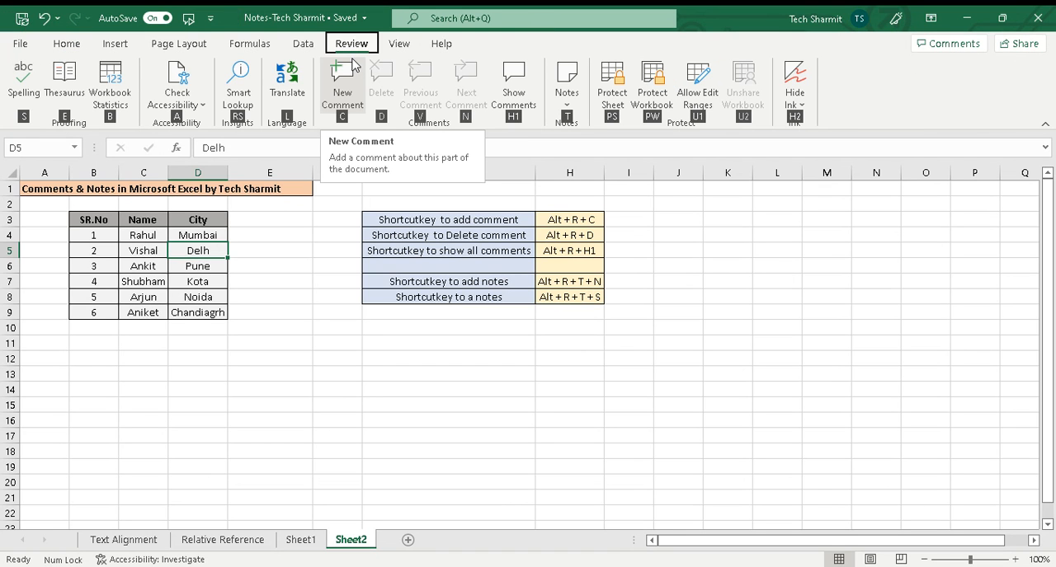
{"action": "key", "text": "c"}
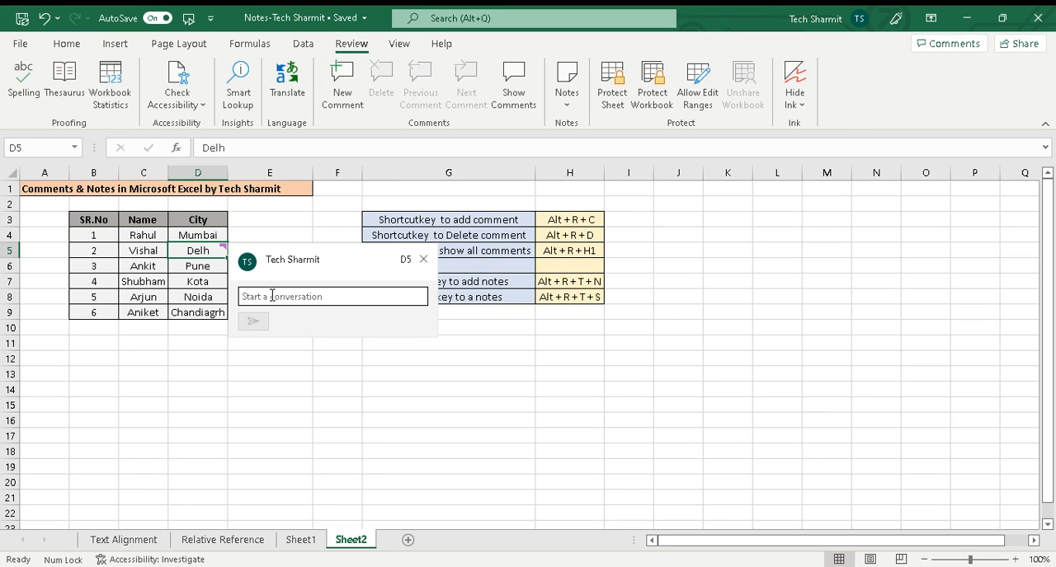
{"action": "type", "text": "Incorrect Ci"}
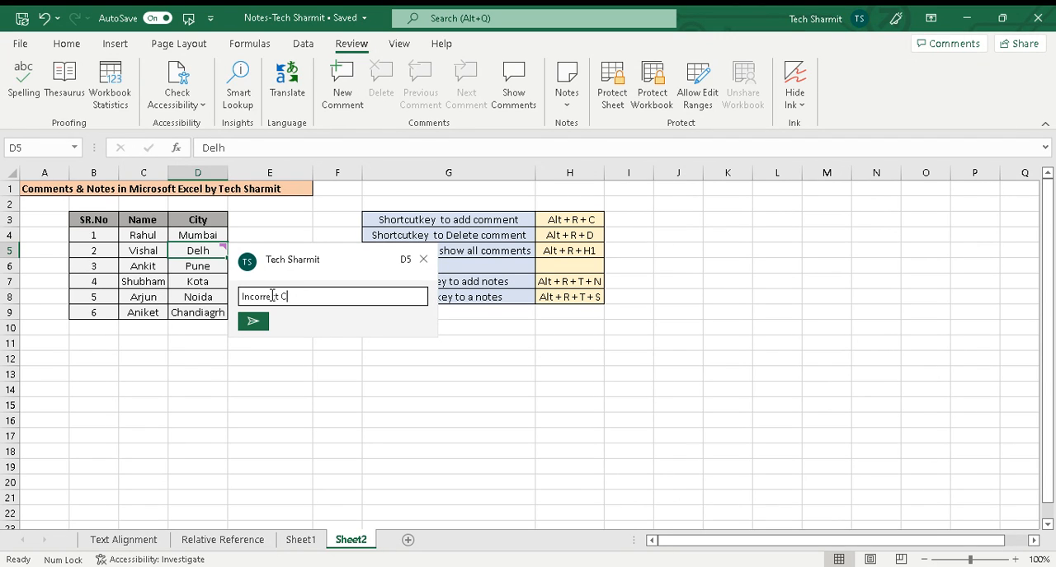
{"action": "type", "text": "ty"}
{"action": "left_click", "coordinate": [261, 327]}
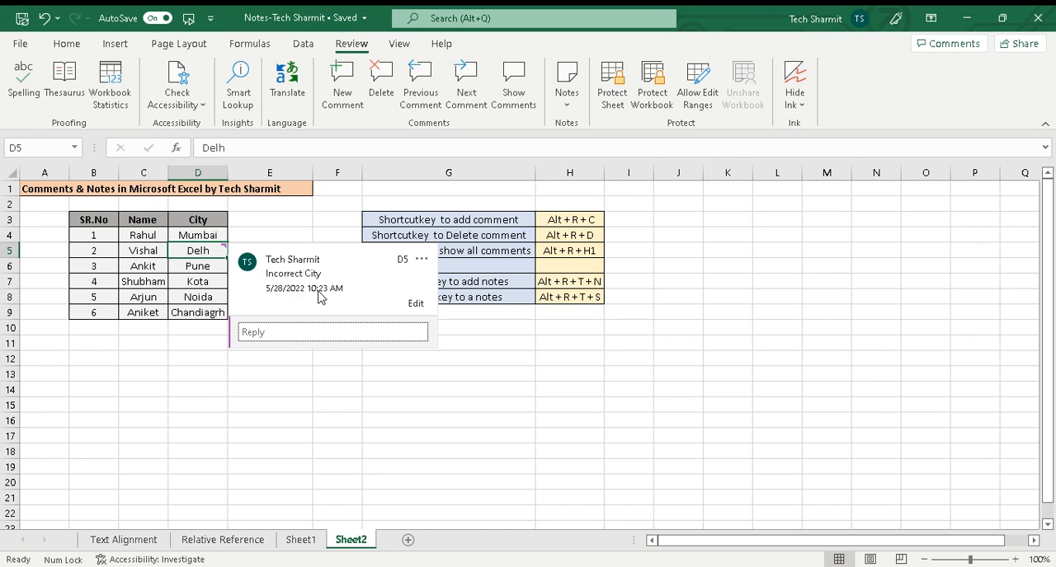
{"action": "left_click", "coordinate": [311, 226]}
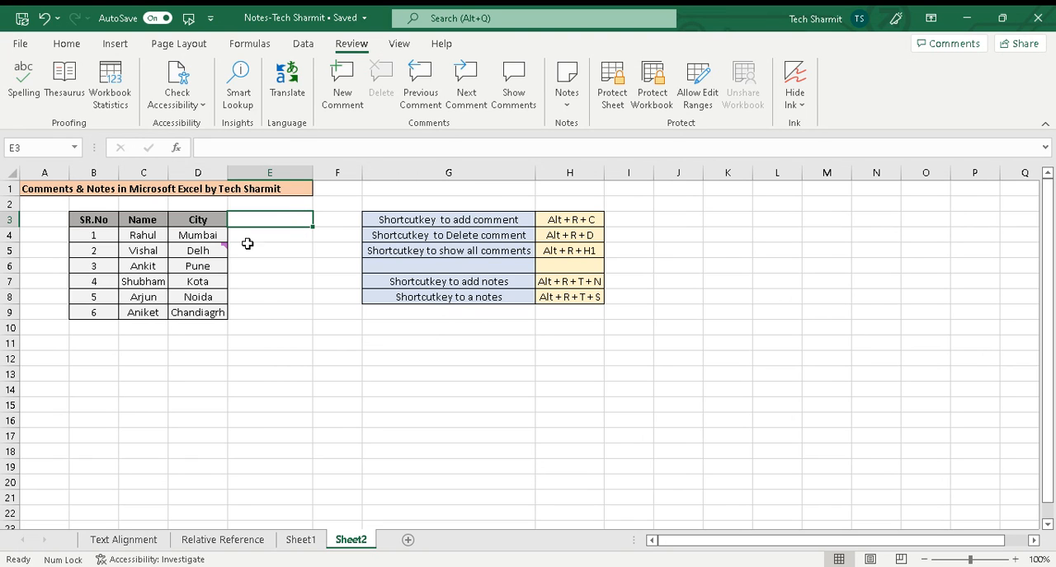
Step: Review the comment on cell D5 and correct the city there to "Delhi"
{"action": "mouse_move", "coordinate": [226, 249]}
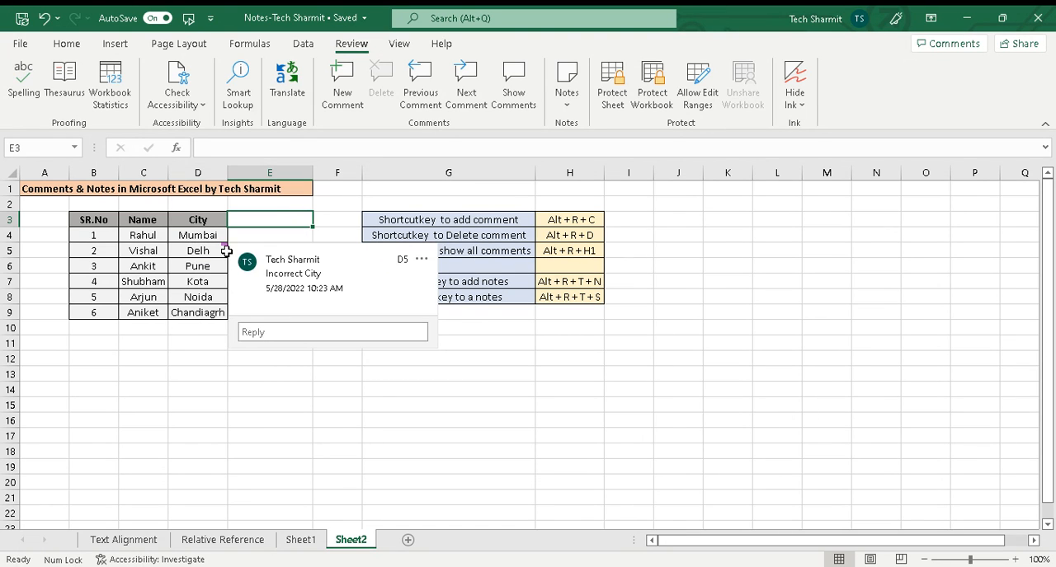
{"action": "left_click", "coordinate": [215, 251]}
{"action": "mouse_move", "coordinate": [216, 251]}
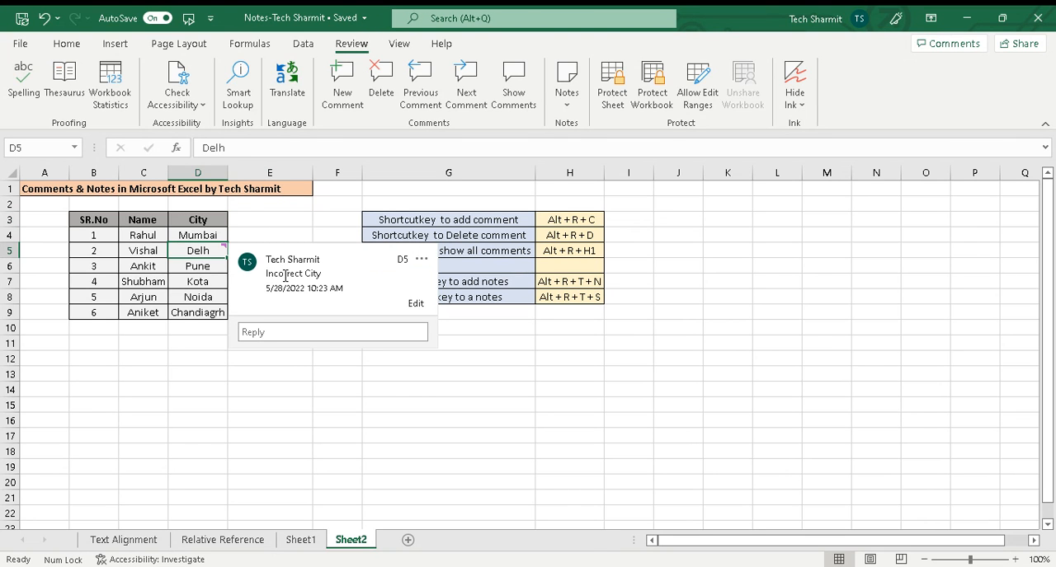
{"action": "double_click", "coordinate": [214, 252]}
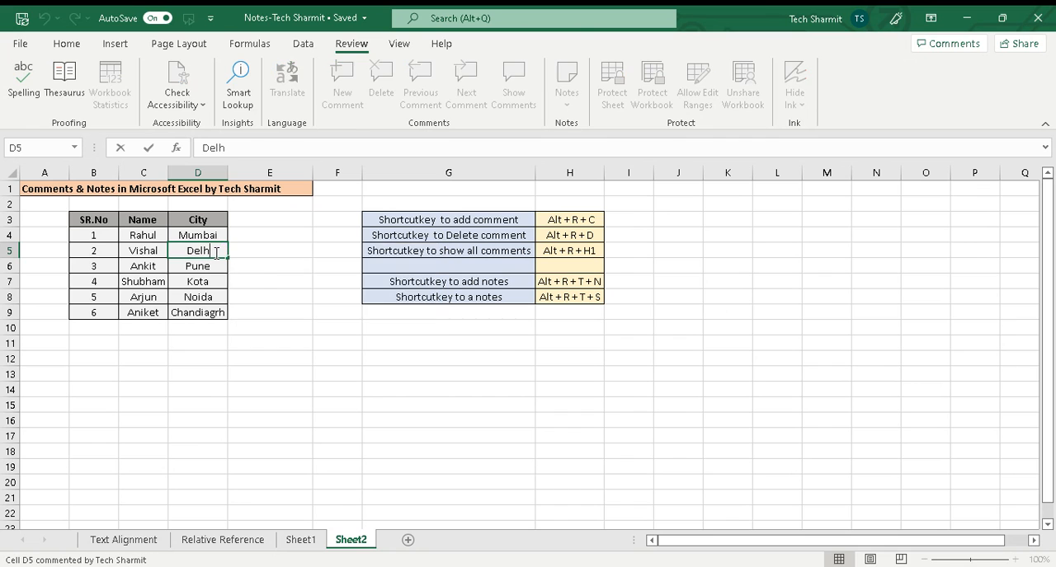
{"action": "type", "text": "i"}
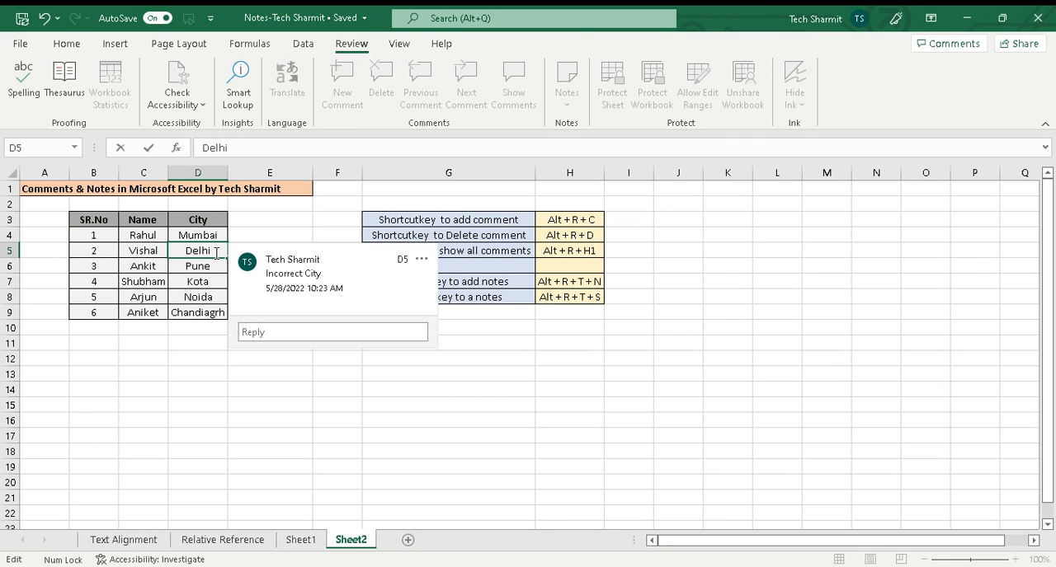
Step: Post the reply "Corected" to the "Incorrect City" comment on cell D5
{"action": "left_click", "coordinate": [283, 332]}
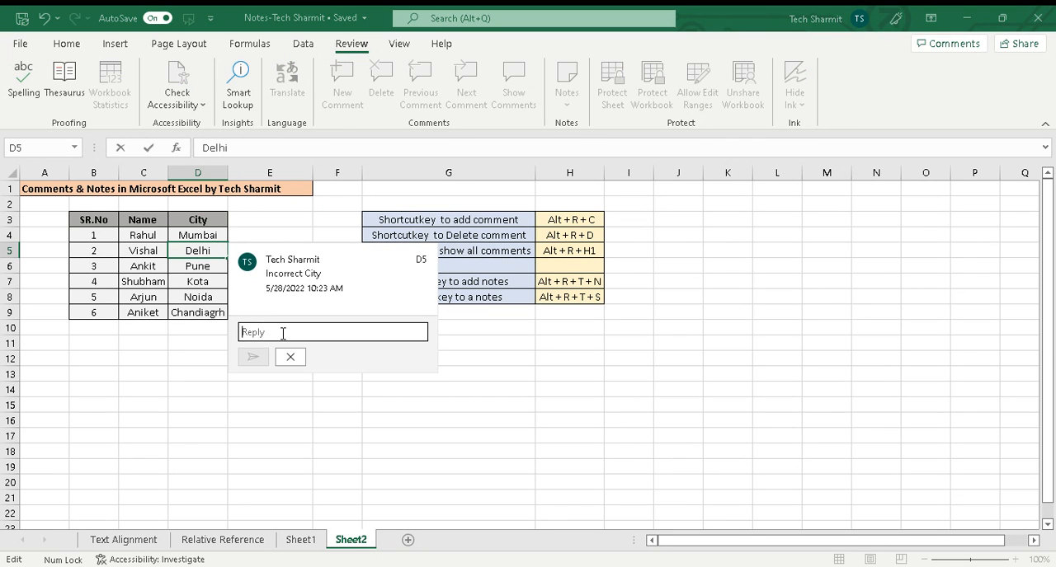
{"action": "type", "text": "Core"}
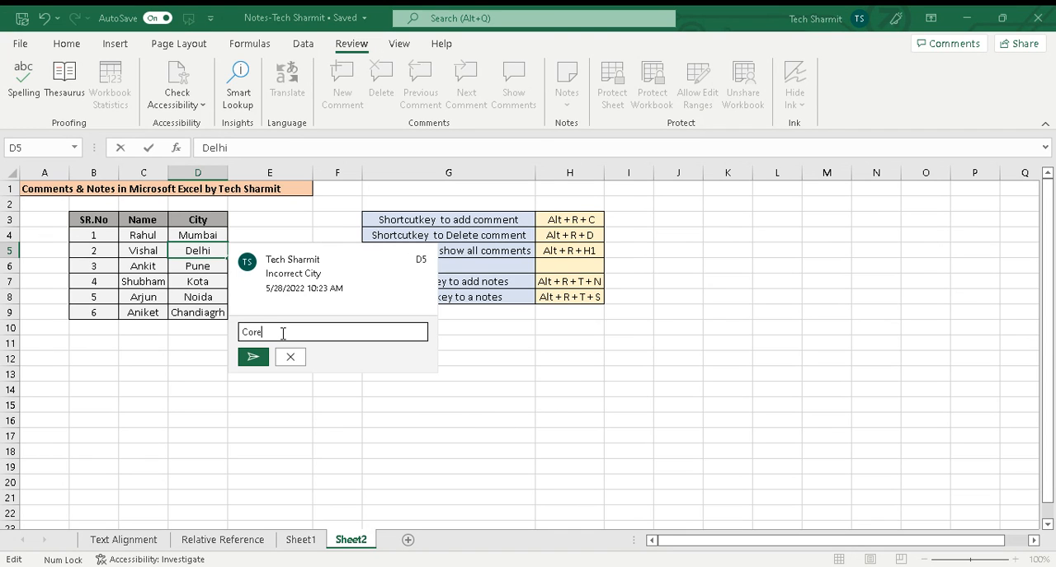
{"action": "key", "text": "BackSpace"}
{"action": "type", "text": "ected"}
{"action": "left_click", "coordinate": [257, 358]}
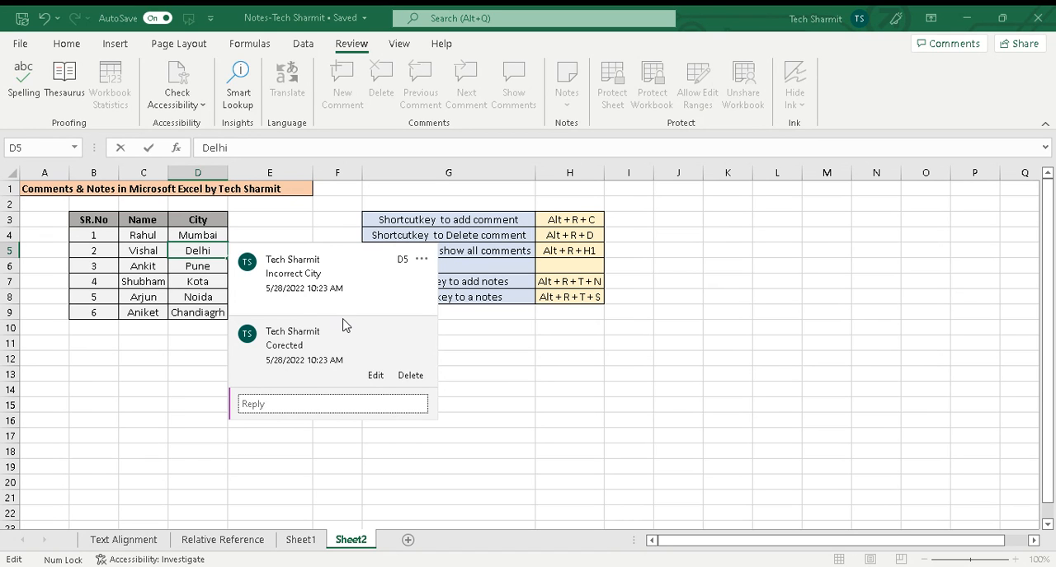
{"action": "left_click", "coordinate": [584, 341]}
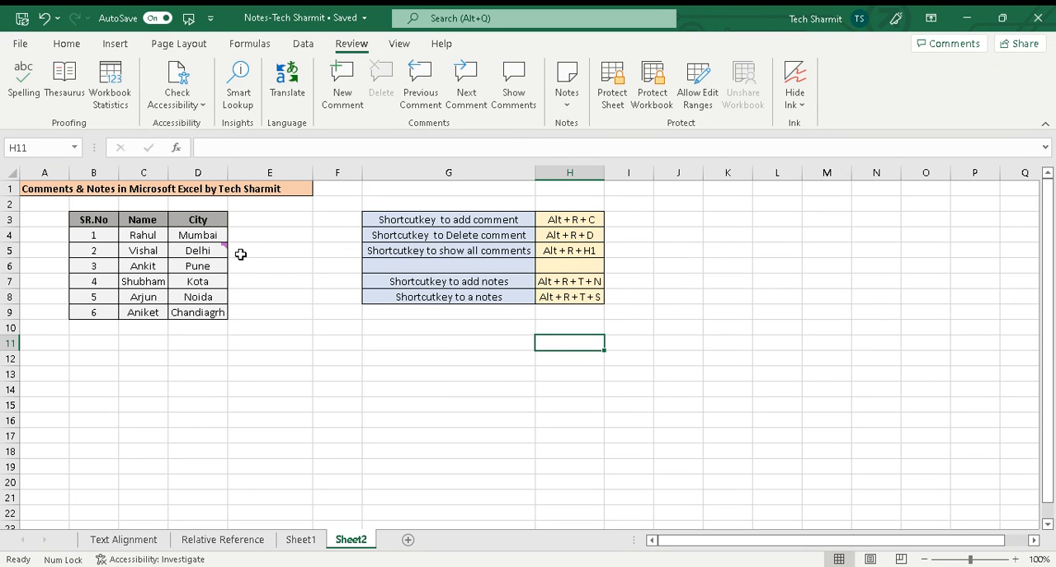
Step: Review the comment thread on cell D5 and delete it
{"action": "mouse_move", "coordinate": [219, 256]}
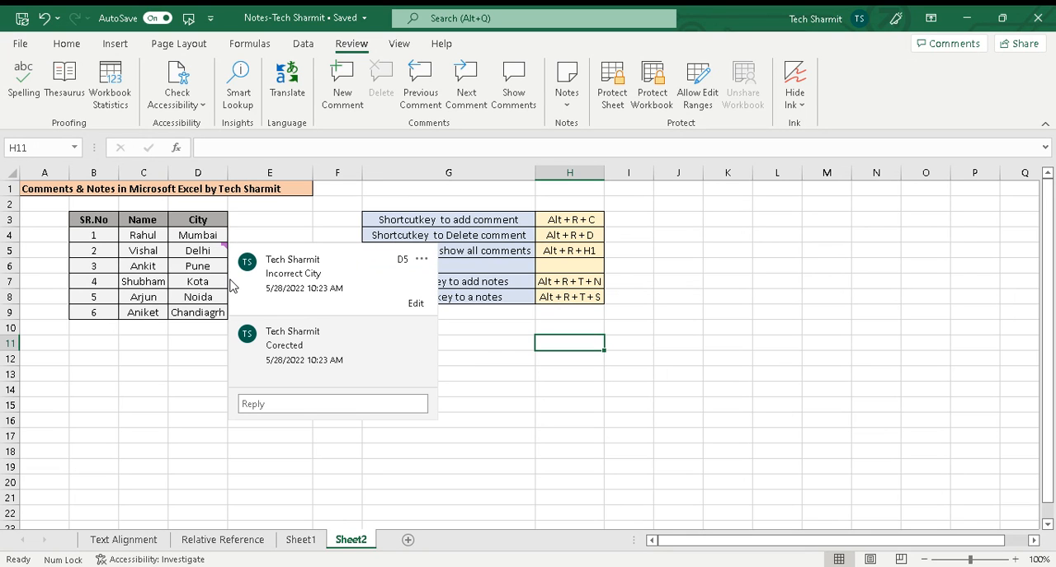
{"action": "left_click", "coordinate": [216, 252]}
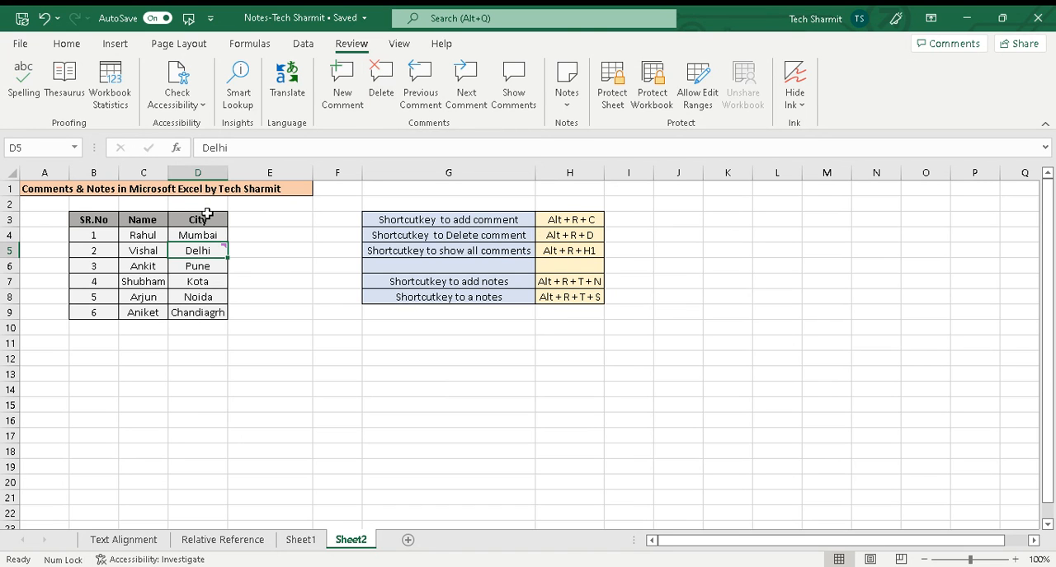
{"action": "mouse_move", "coordinate": [199, 250]}
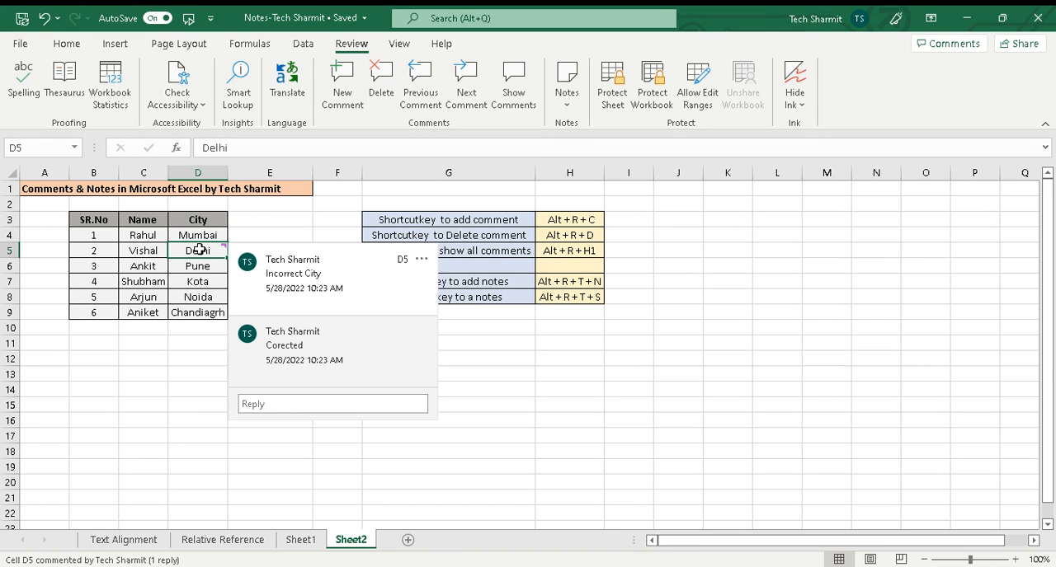
{"action": "key", "text": "alt"}
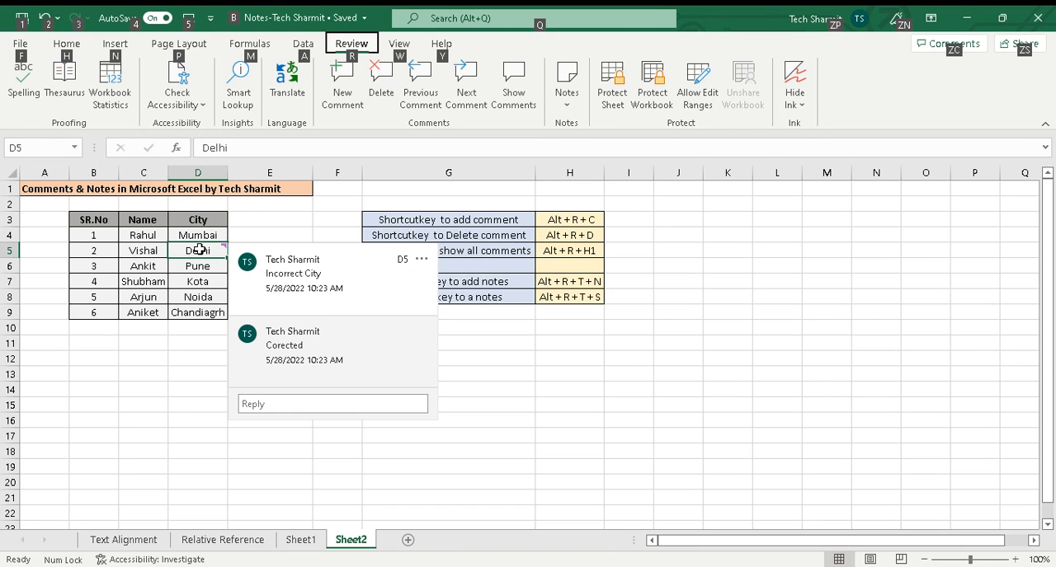
{"action": "key", "text": "r"}
{"action": "key", "text": "d"}
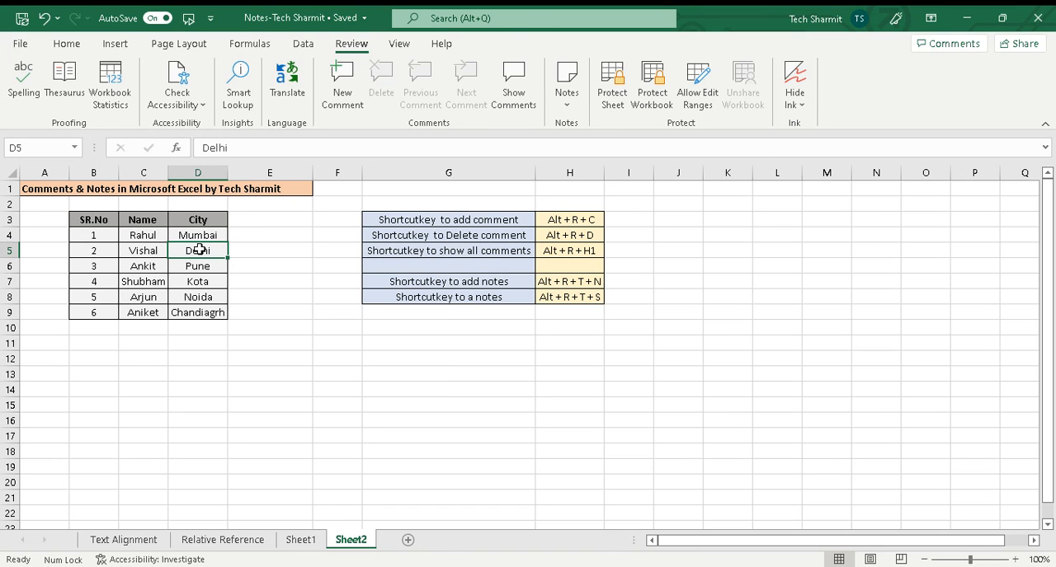
{"action": "left_click", "coordinate": [271, 282]}
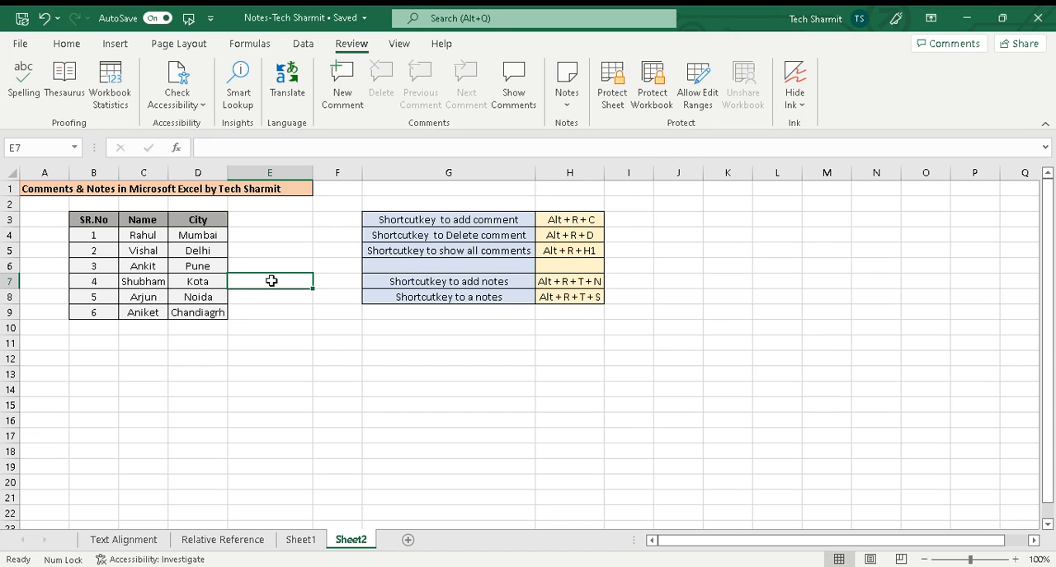
Step: Add and post a comment reading "comment1" on the first name in cell C4
{"action": "left_click", "coordinate": [133, 240]}
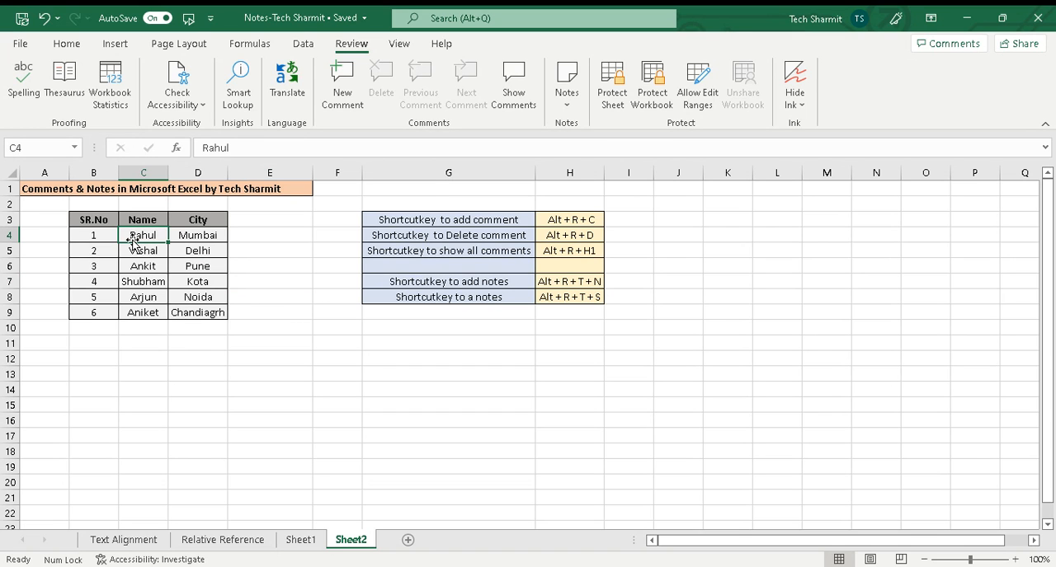
{"action": "key", "text": "alt+r"}
{"action": "key", "text": "c"}
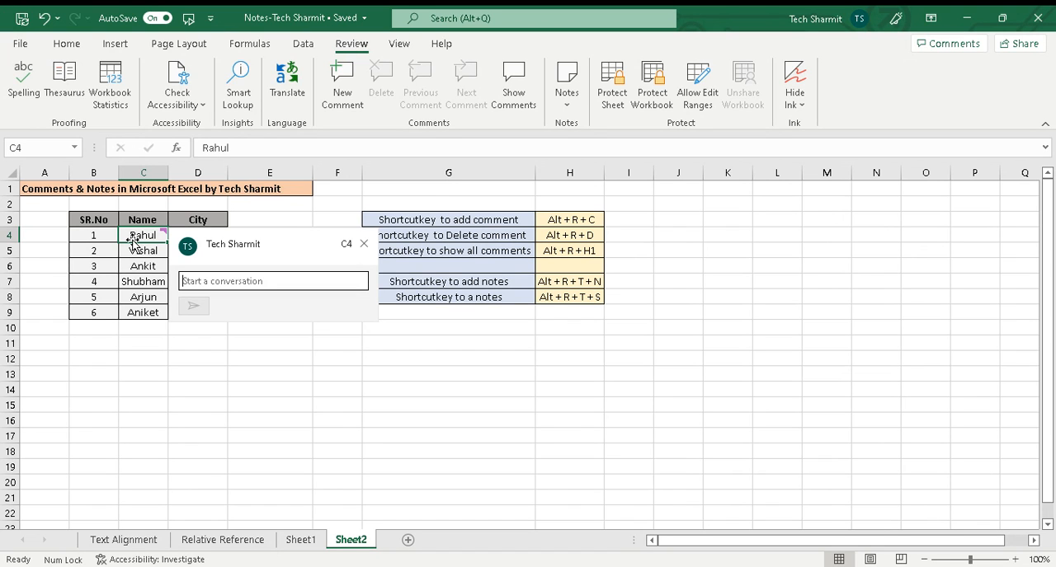
{"action": "type", "text": "comment1"}
{"action": "key", "text": "Return"}
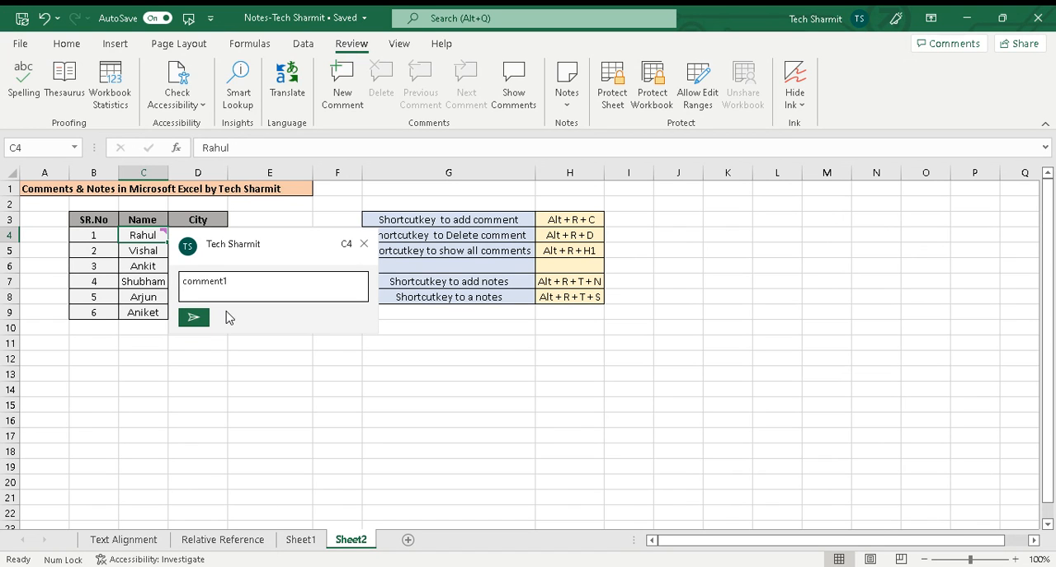
{"action": "left_click", "coordinate": [191, 318]}
Step: Add and post a comment reading "Comment2" on the name in cell C8
{"action": "left_click", "coordinate": [145, 296]}
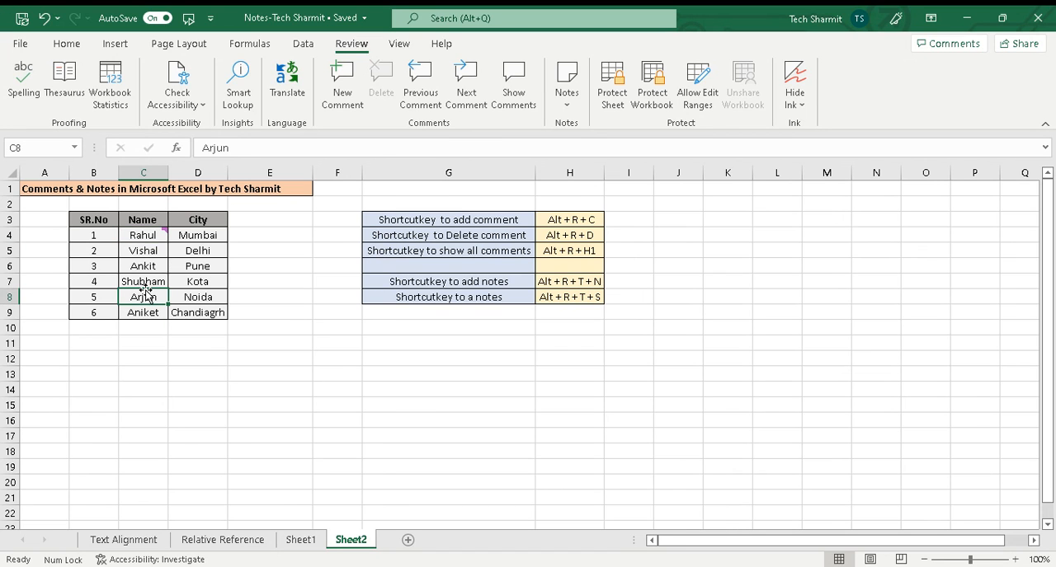
{"action": "key", "text": "alt"}
{"action": "type", "text": "rcComment"}
{"action": "type", "text": "2"}
{"action": "left_click", "coordinate": [194, 368]}
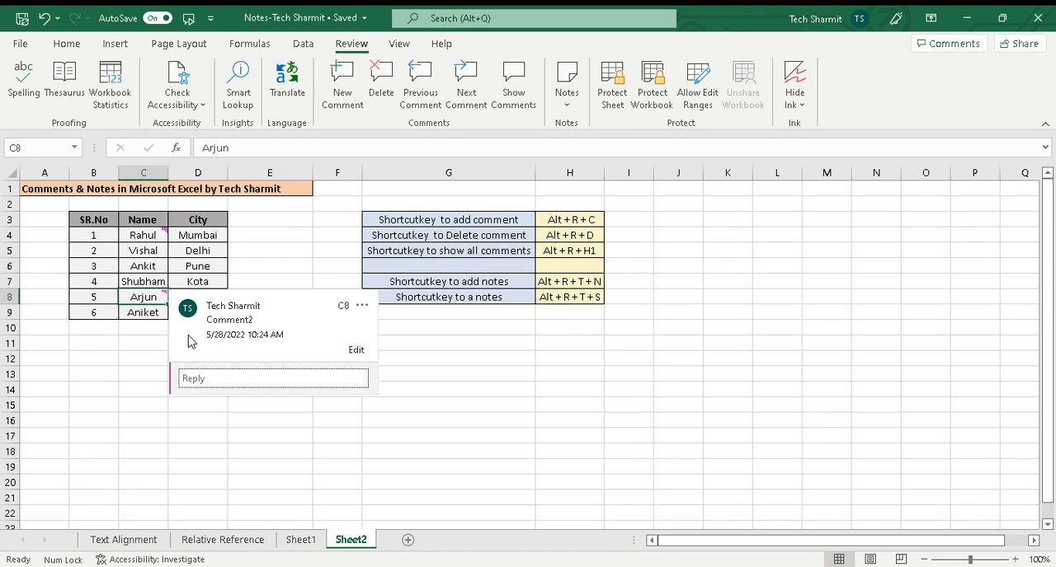
Step: Add and post a comment reading "Comment" on serial number 3 in cell B6
{"action": "left_click", "coordinate": [85, 272]}
{"action": "key", "text": "alt"}
{"action": "key", "text": "r"}
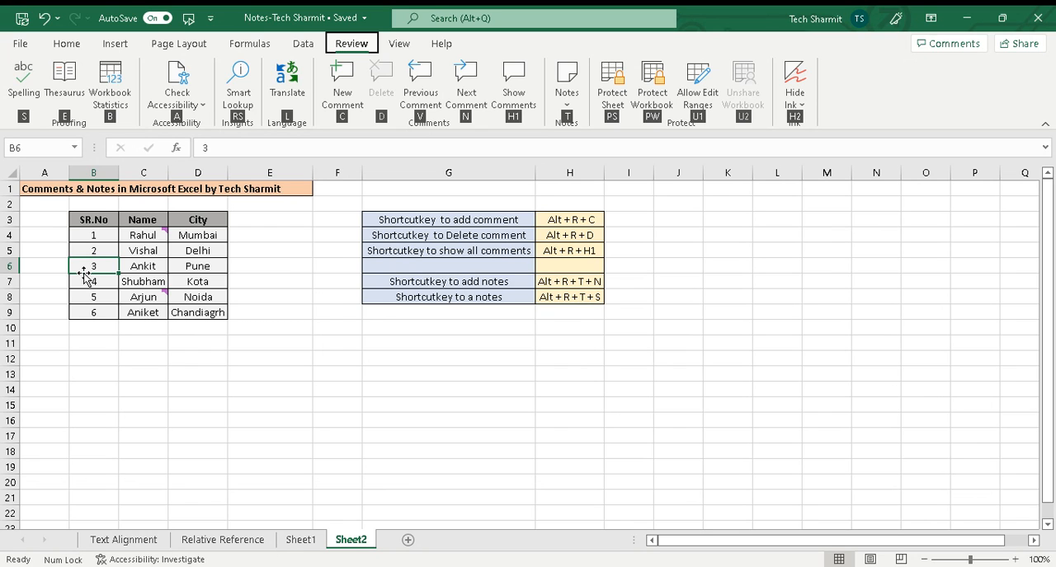
{"action": "type", "text": "c"}
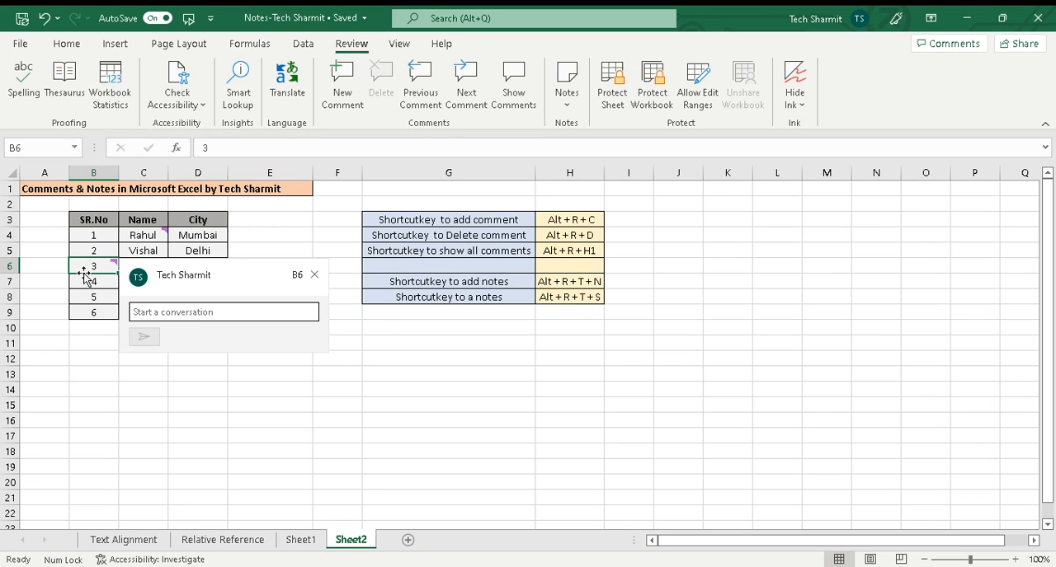
{"action": "type", "text": "Comment"}
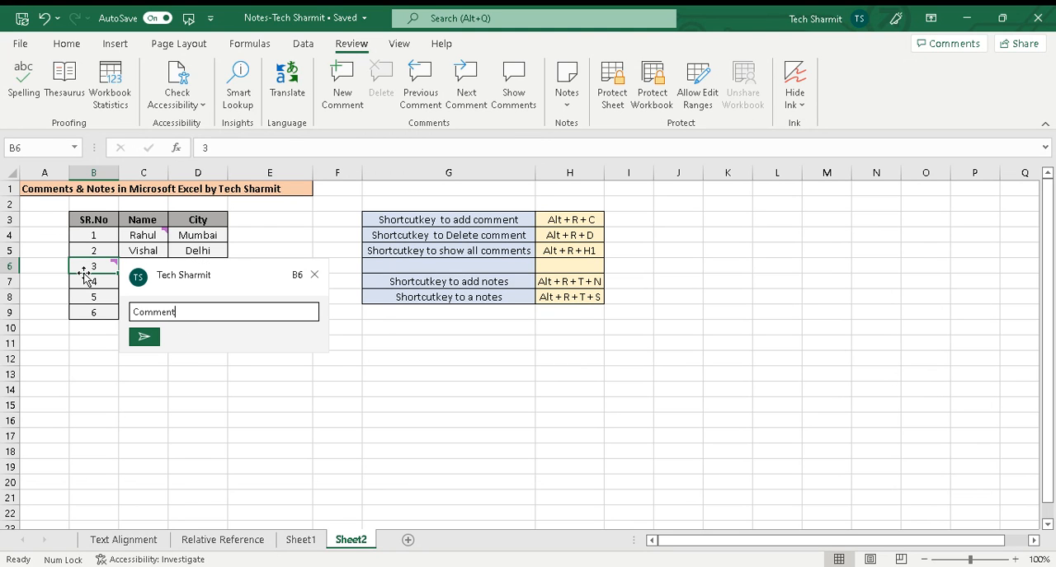
{"action": "left_click", "coordinate": [142, 339]}
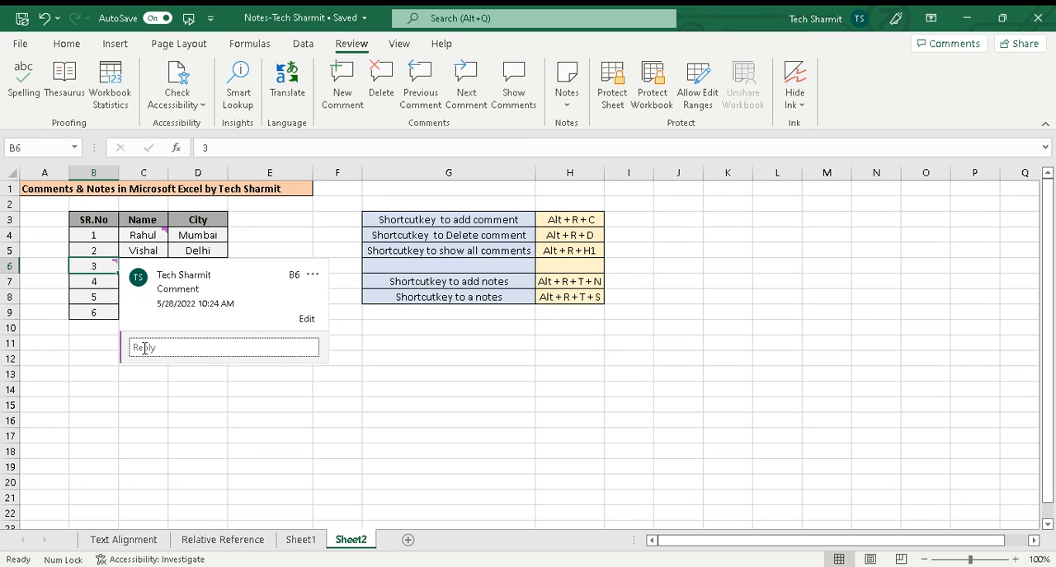
{"action": "left_click", "coordinate": [365, 401]}
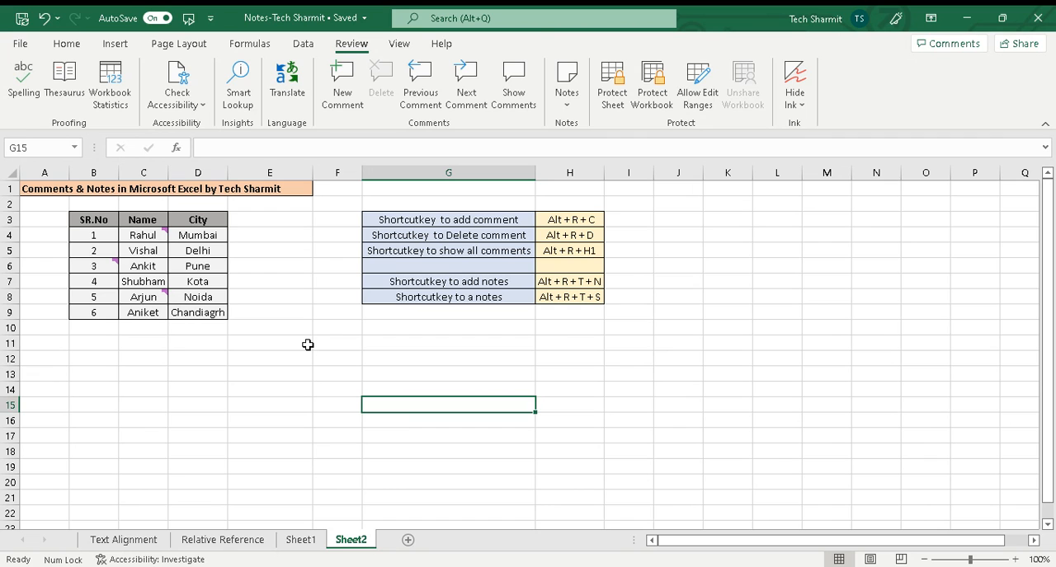
Step: Show all comments on the sheet, review the ones on cells C4, B6 and C8, and close the list
{"action": "key", "text": "alt"}
{"action": "key", "text": "r"}
{"action": "key", "text": "h"}
{"action": "key", "text": "1"}
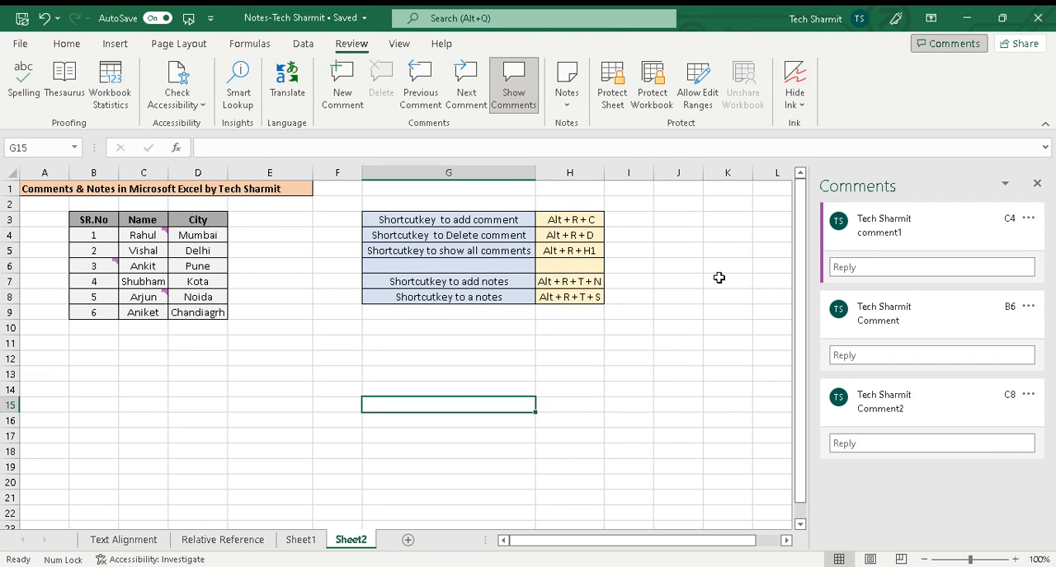
{"action": "left_click", "coordinate": [885, 232]}
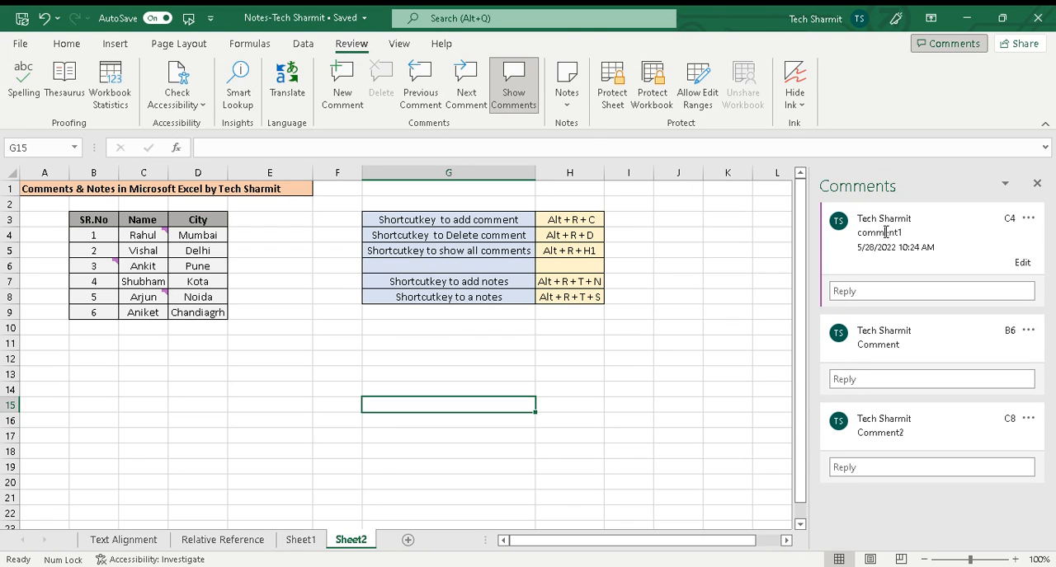
{"action": "left_click", "coordinate": [883, 336]}
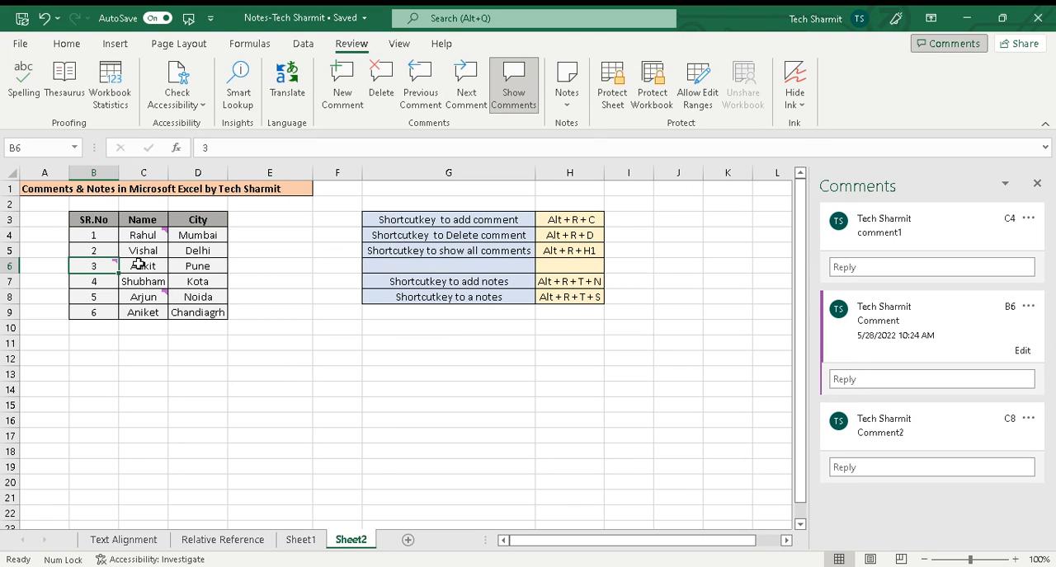
{"action": "left_click", "coordinate": [862, 411]}
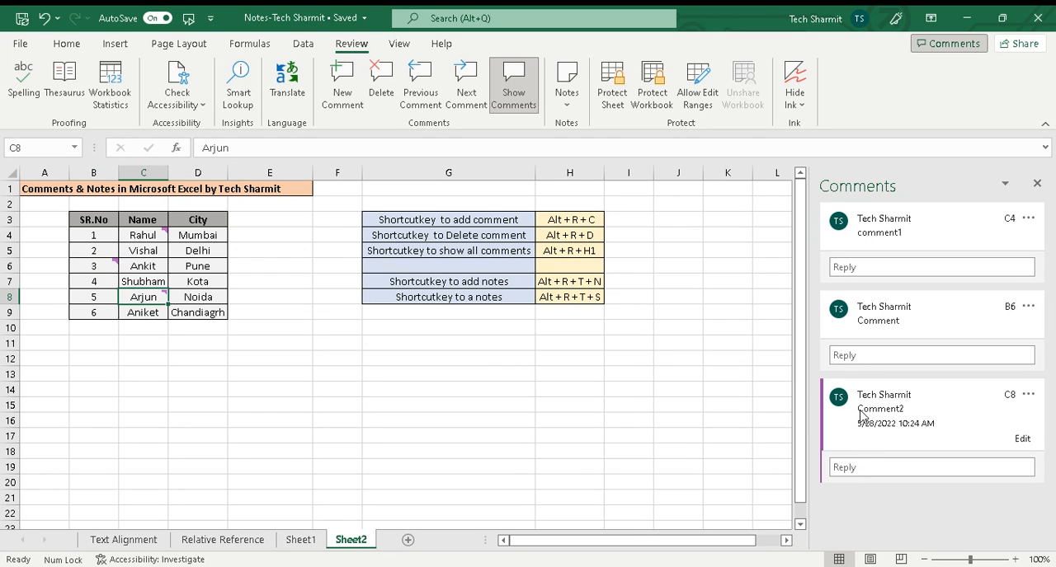
{"action": "left_click", "coordinate": [1037, 183]}
{"action": "left_click", "coordinate": [721, 219]}
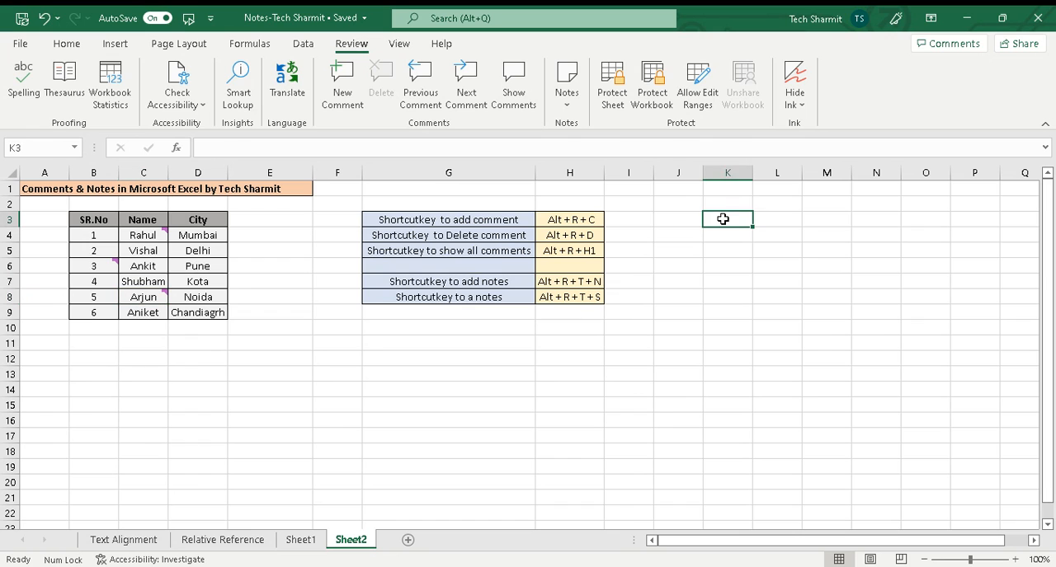
Step: Review the listed shortcuts for adding, deleting and showing comments in cells H3 to H5
{"action": "left_click", "coordinate": [581, 220]}
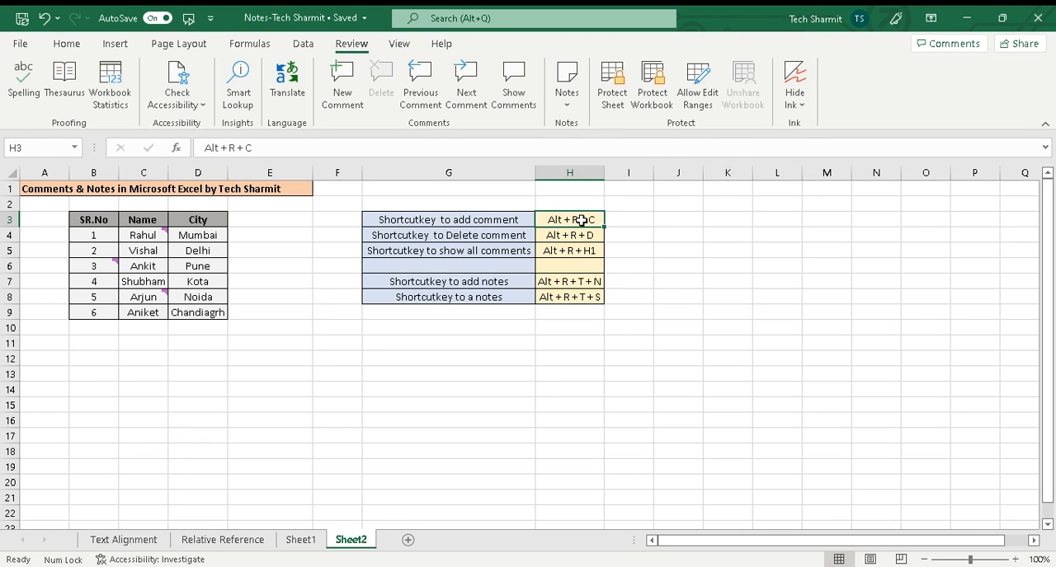
{"action": "left_click", "coordinate": [578, 239]}
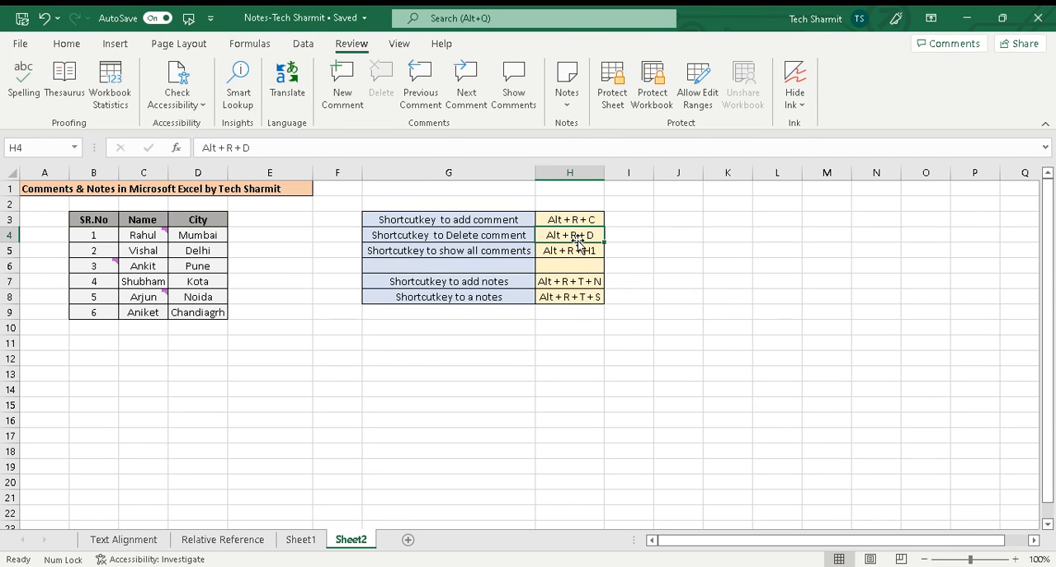
{"action": "left_click", "coordinate": [584, 254]}
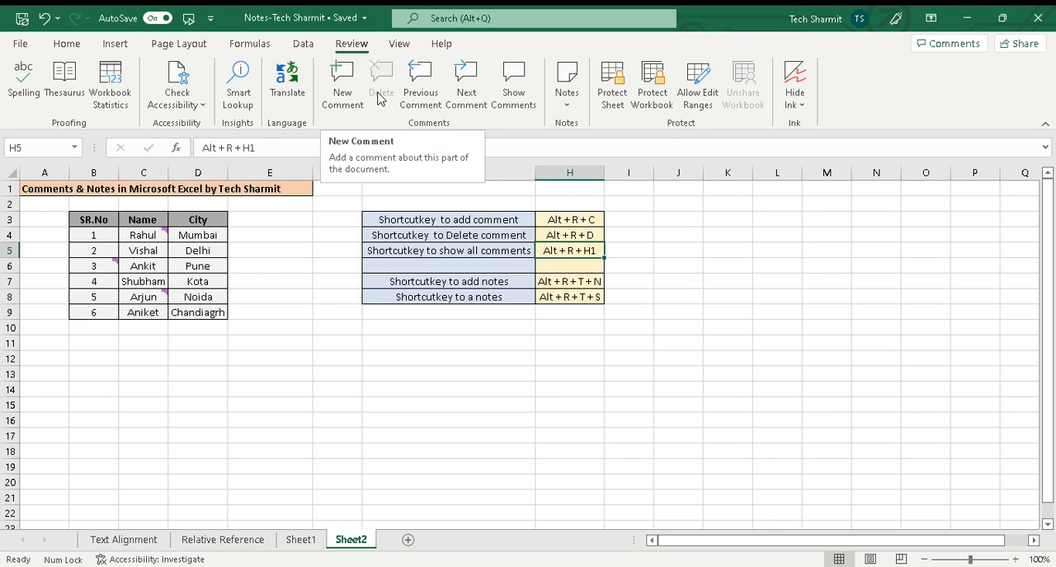
Step: Browse the sheet's comments with the Next Comment and Previous Comment commands
{"action": "left_click", "coordinate": [456, 94]}
{"action": "left_click", "coordinate": [437, 94]}
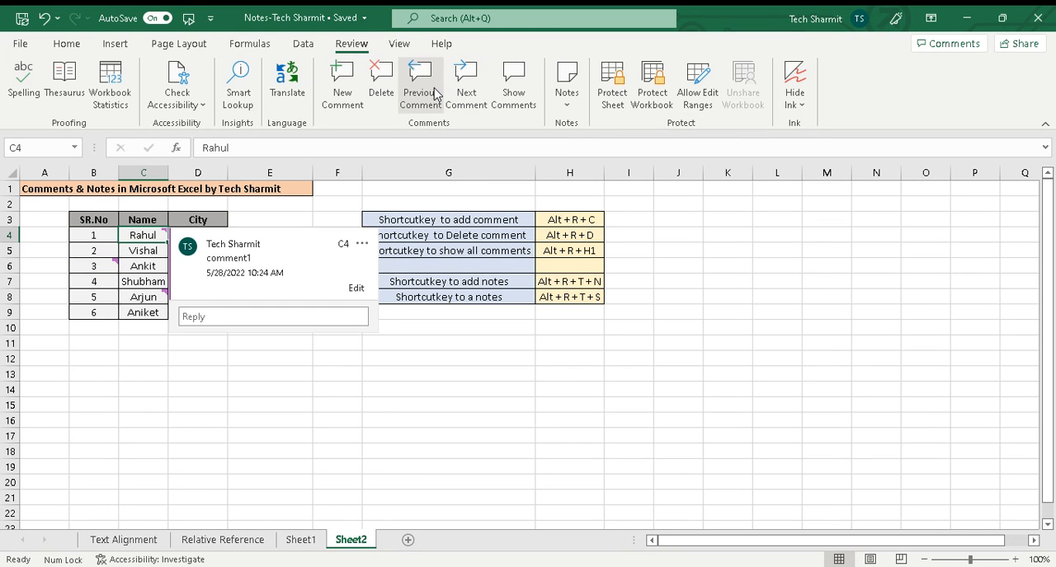
{"action": "left_click", "coordinate": [467, 94]}
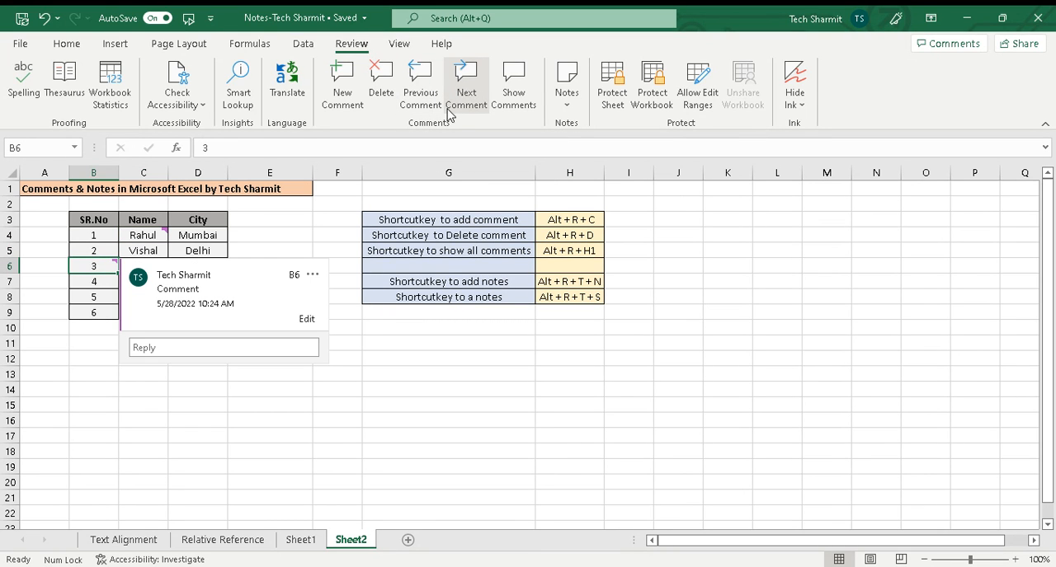
{"action": "left_click", "coordinate": [306, 207]}
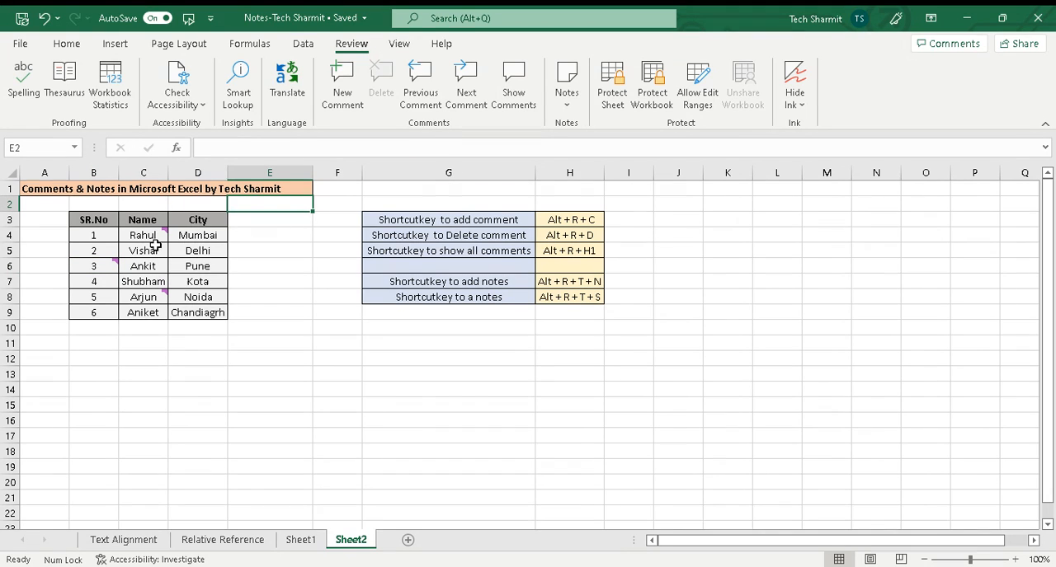
{"action": "left_click", "coordinate": [155, 242]}
{"action": "key", "text": "ctrl+Down"}
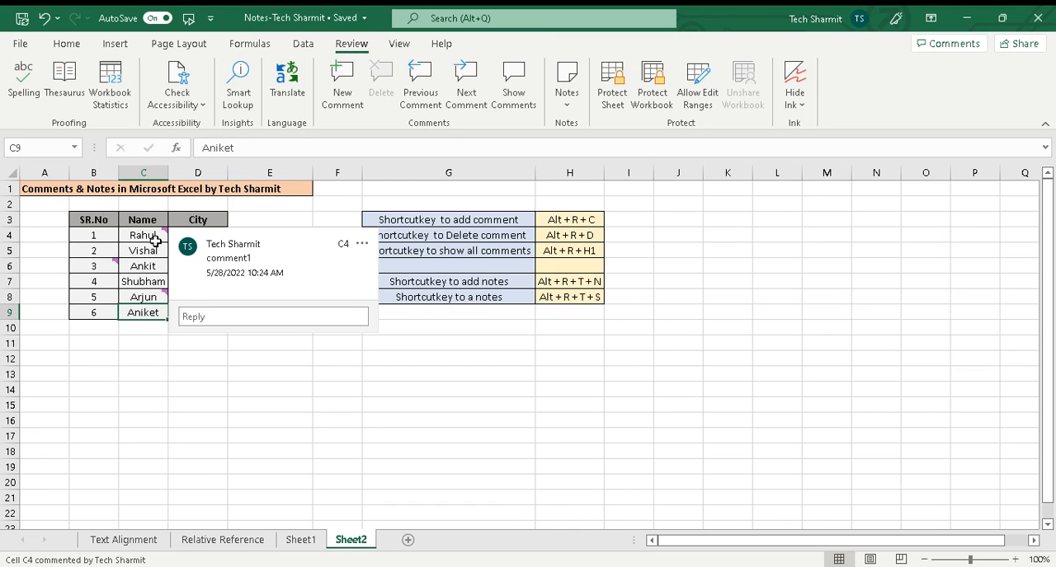
{"action": "key", "text": "alt"}
{"action": "key", "text": "r"}
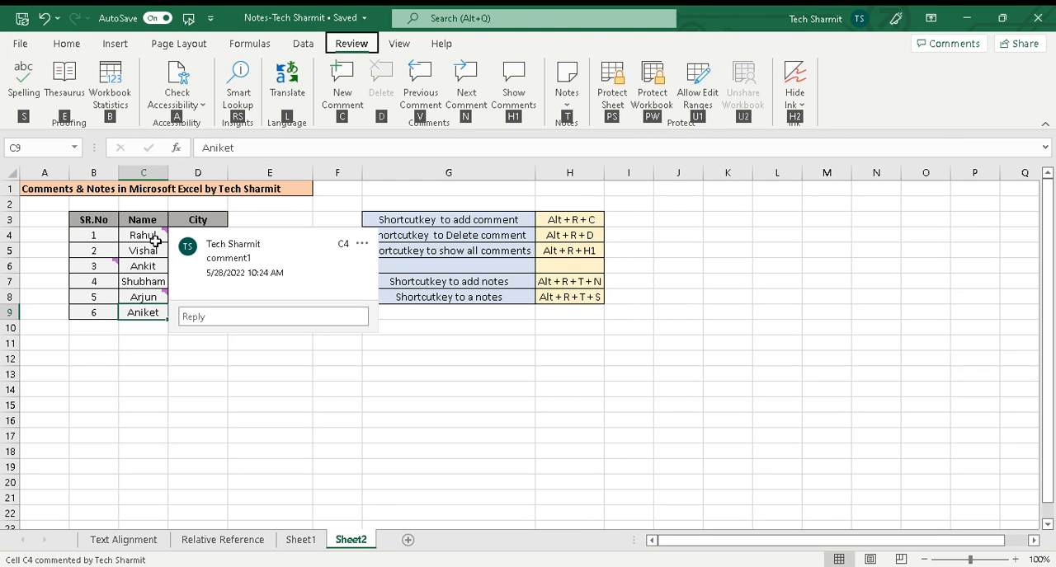
{"action": "left_click", "coordinate": [288, 175]}
{"action": "left_click", "coordinate": [336, 283]}
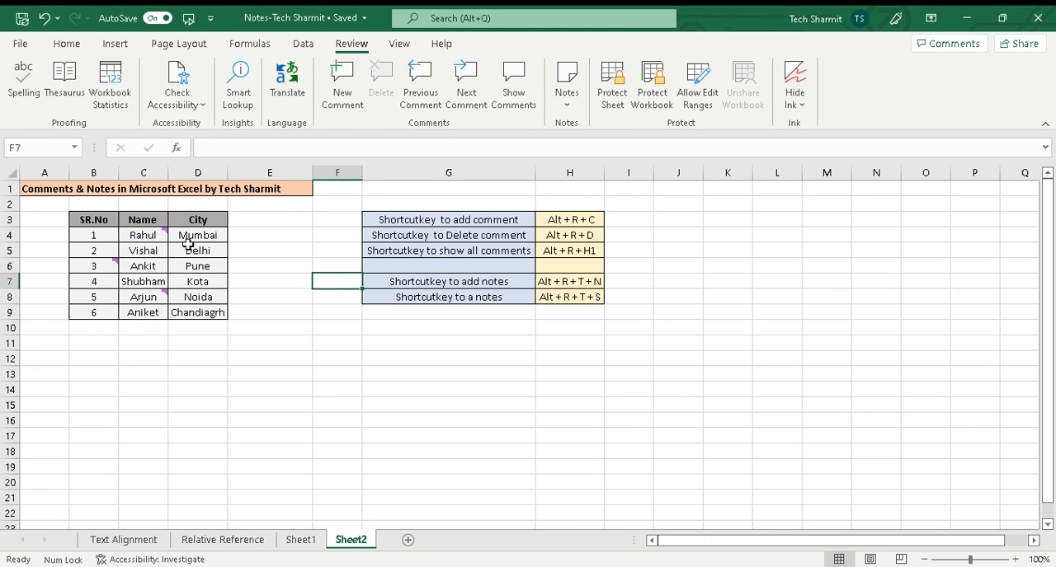
Step: Delete the comments on cells C4, B6 and C8
{"action": "left_click", "coordinate": [151, 239]}
{"action": "key", "text": "alt"}
{"action": "key", "text": "r"}
{"action": "key", "text": "d"}
{"action": "left_click", "coordinate": [111, 265]}
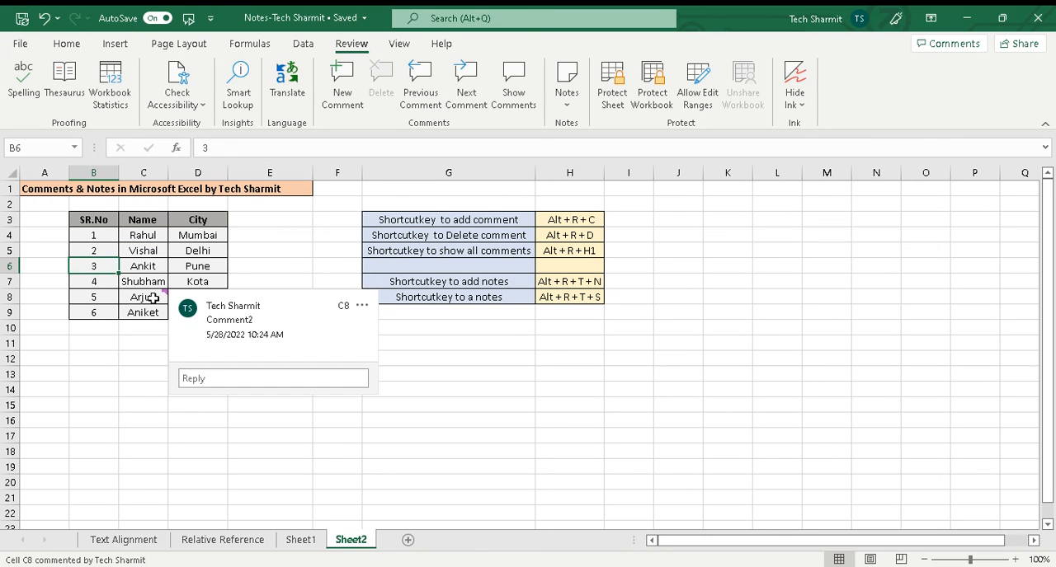
{"action": "left_click", "coordinate": [153, 298]}
{"action": "key", "text": "alt"}
{"action": "key", "text": "r"}
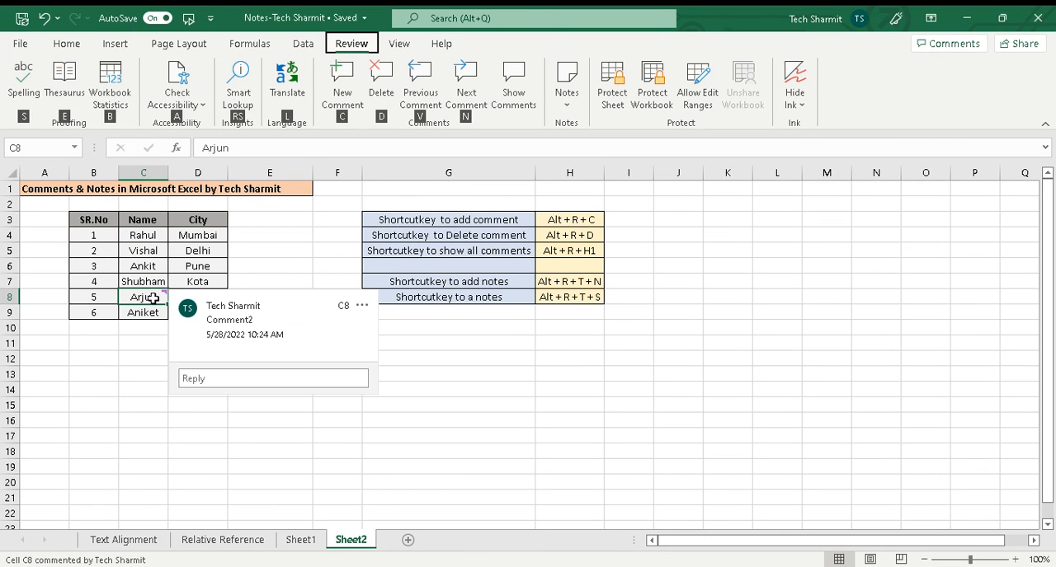
{"action": "key", "text": "d"}
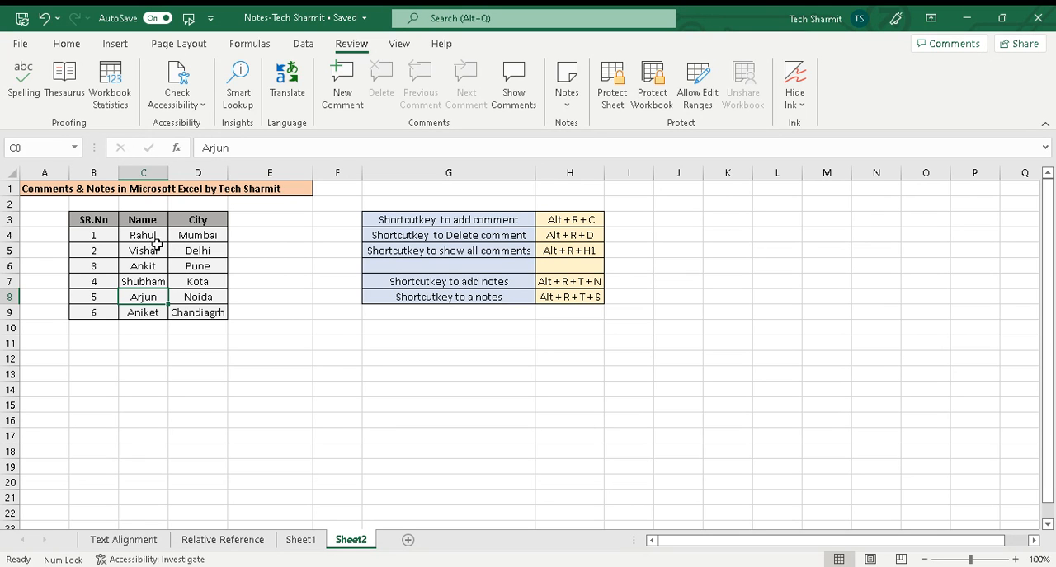
Step: Add a note to cell C5 consisting of that cell's first name followed by "is on leave"
{"action": "left_click", "coordinate": [160, 254]}
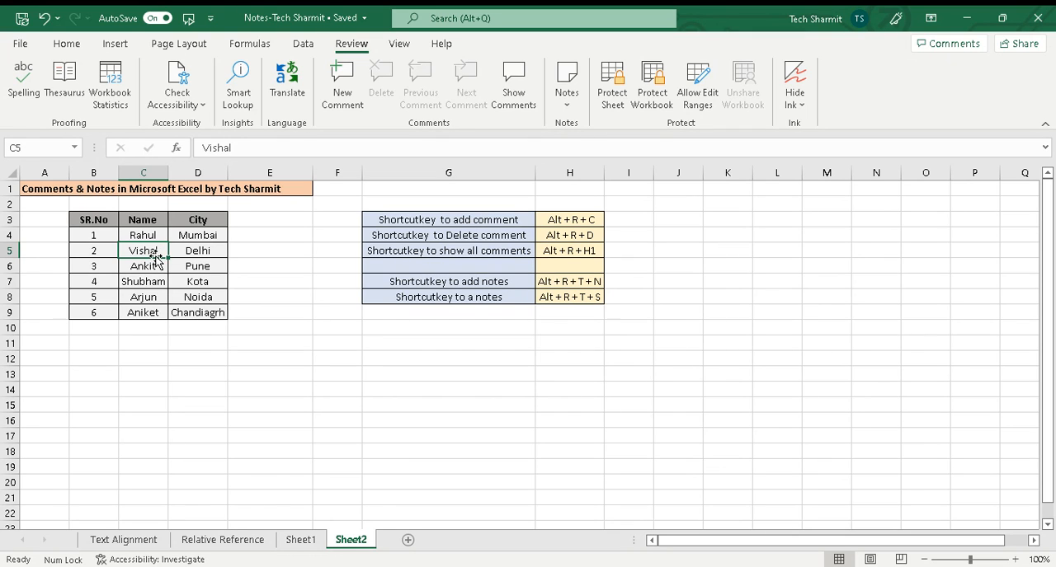
{"action": "key", "text": "alt"}
{"action": "key", "text": "r"}
{"action": "key", "text": "t"}
{"action": "key", "text": "n"}
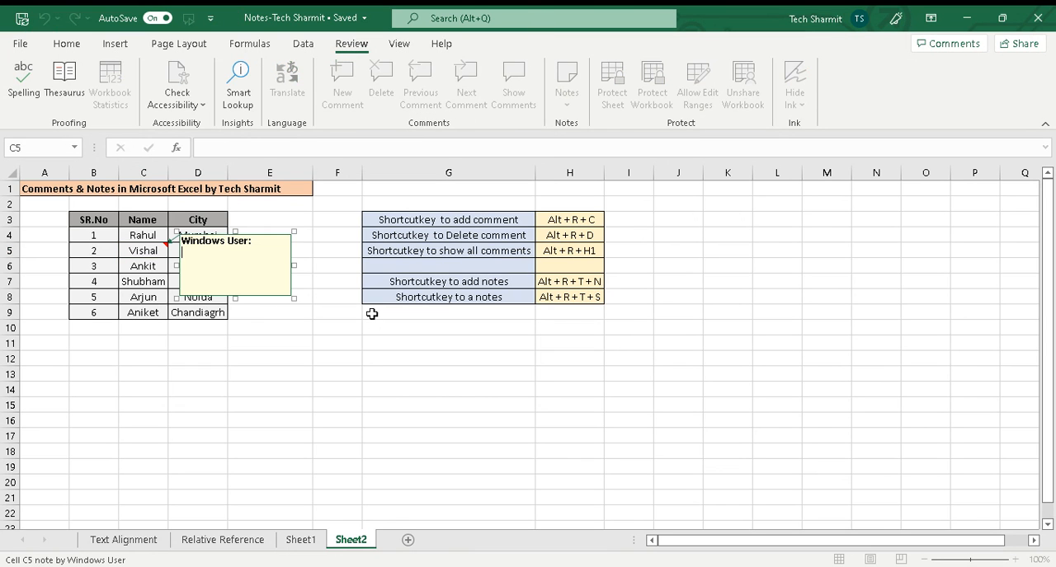
{"action": "type", "text": "Vishal is on leave"}
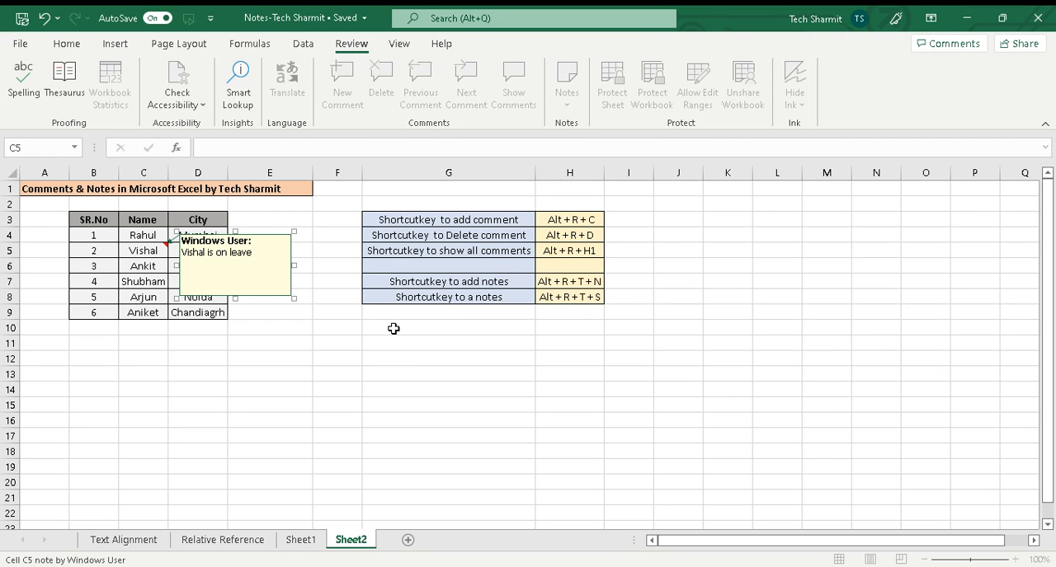
{"action": "left_click", "coordinate": [393, 328]}
{"action": "left_click", "coordinate": [322, 283]}
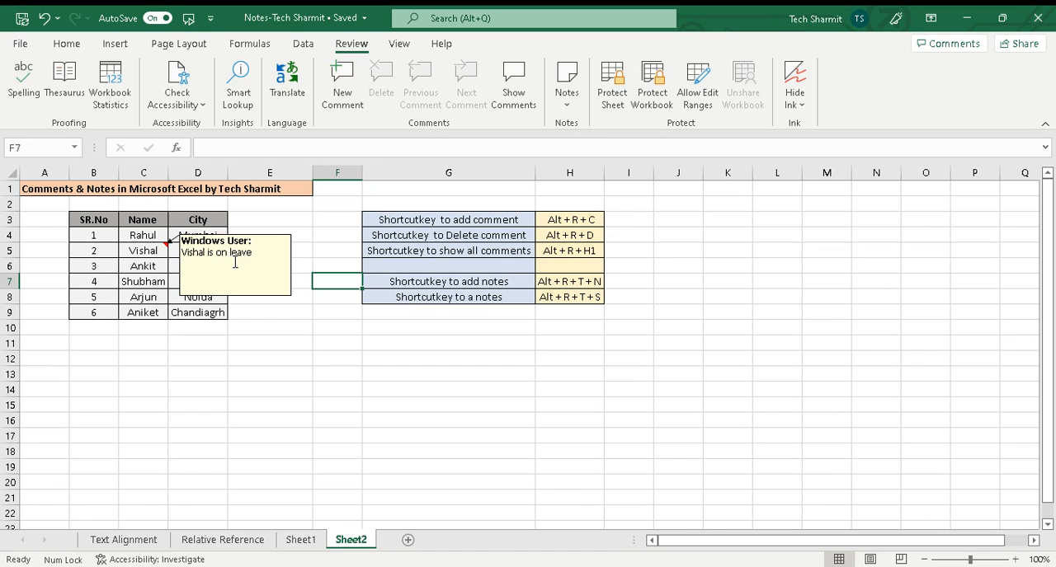
{"action": "left_click", "coordinate": [429, 309]}
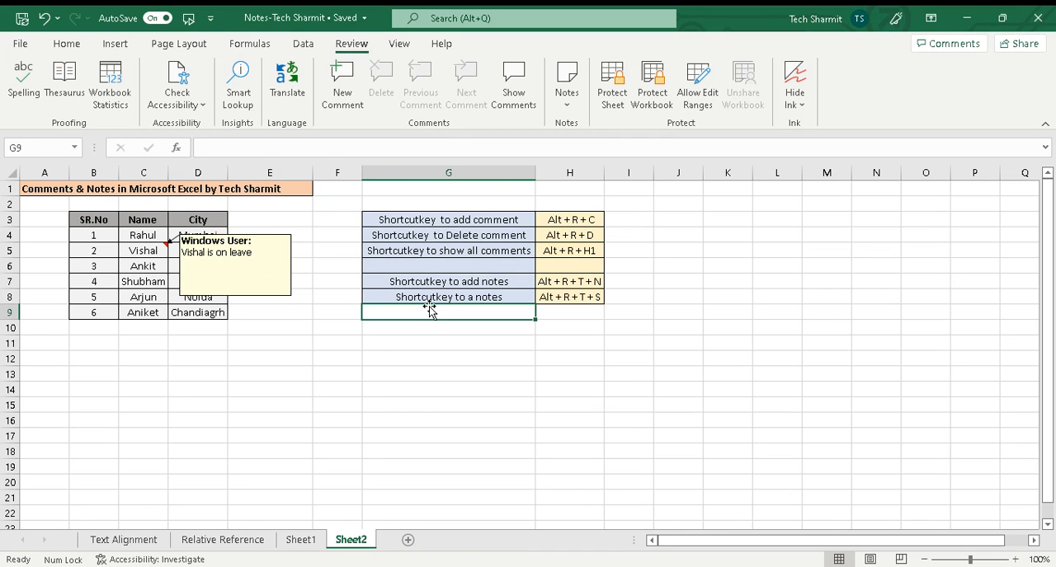
{"action": "left_click", "coordinate": [152, 298]}
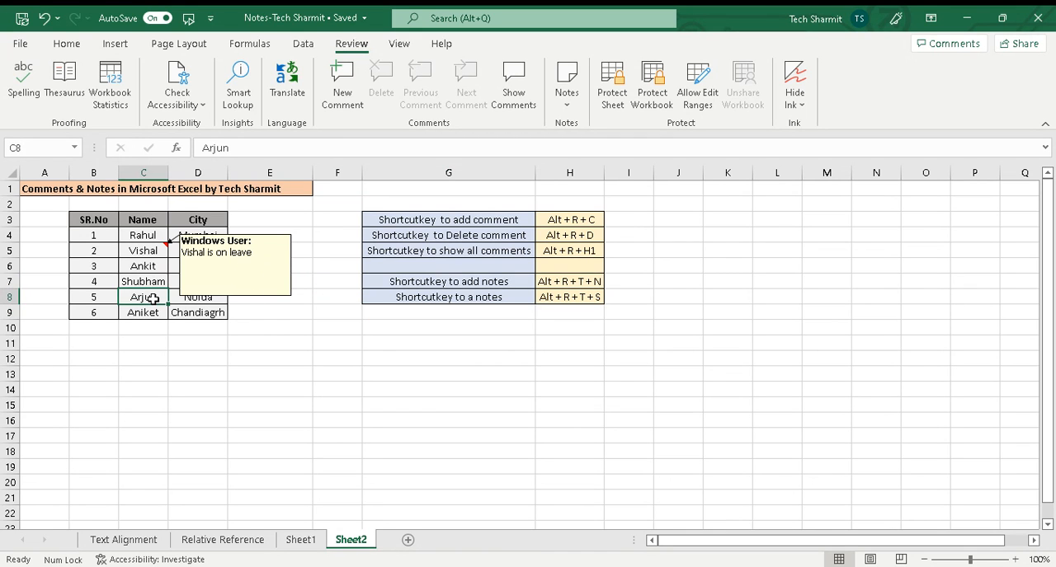
{"action": "left_click", "coordinate": [151, 252]}
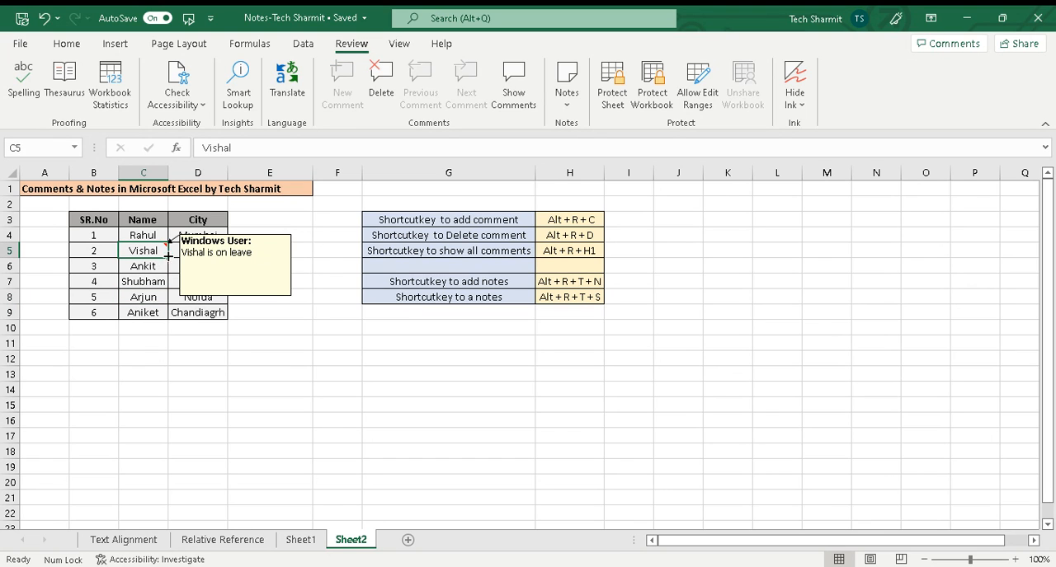
{"action": "left_click", "coordinate": [352, 302]}
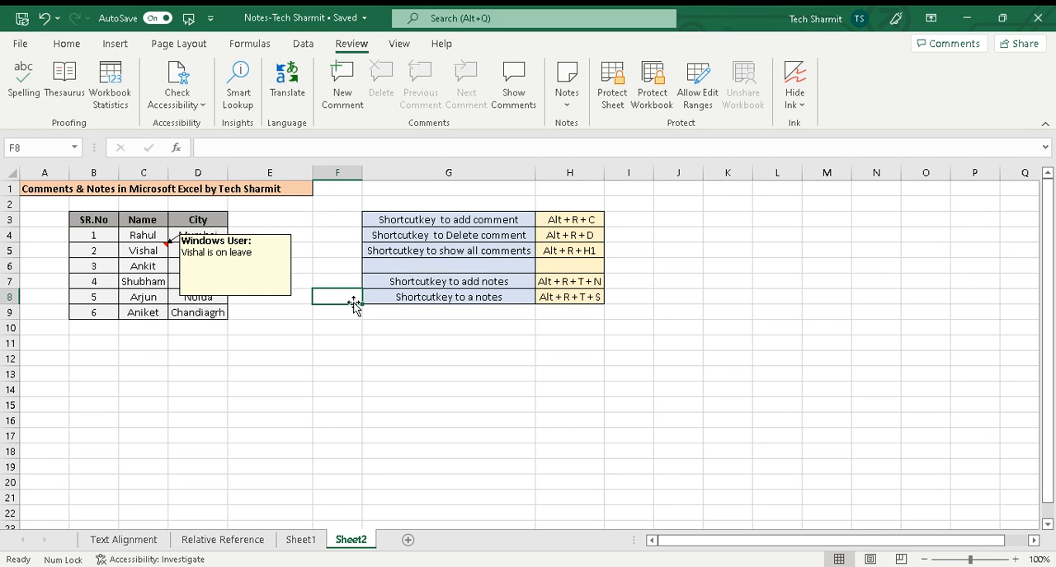
Step: Add a note reading "Note2" to the last name in cell C9
{"action": "left_click", "coordinate": [154, 312]}
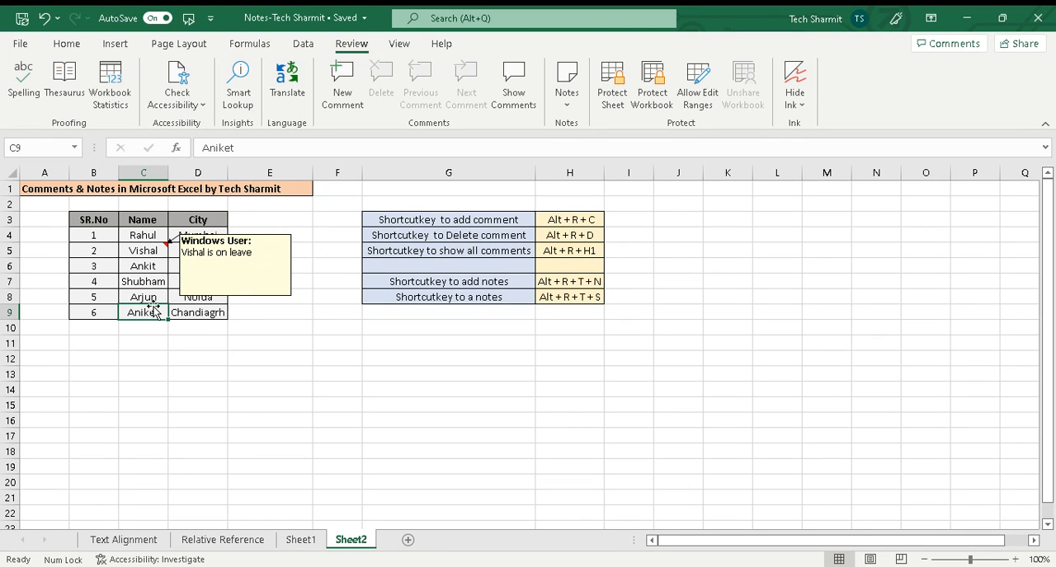
{"action": "key", "text": "alt"}
{"action": "key", "text": "r"}
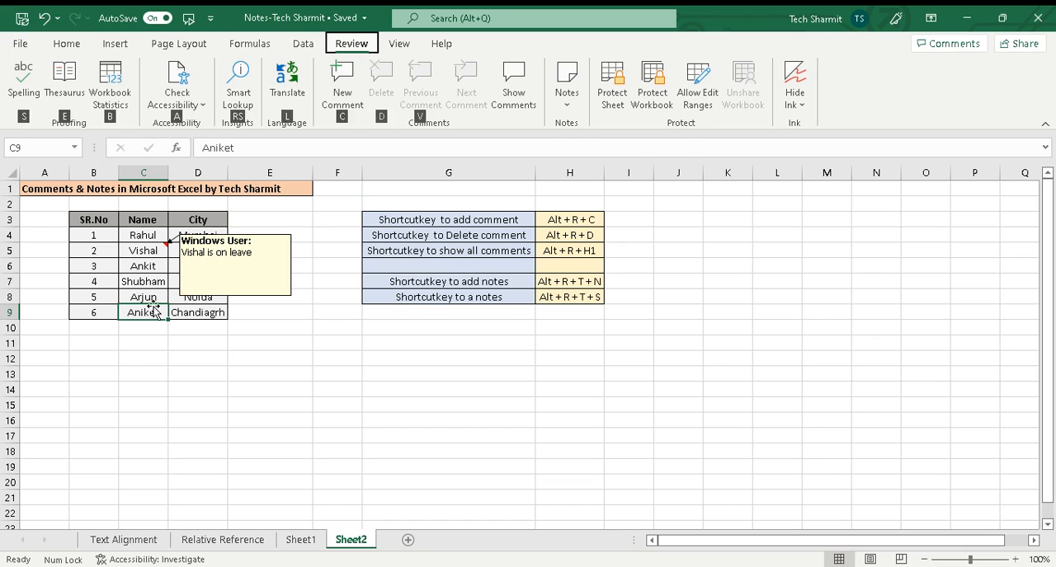
{"action": "key", "text": "t"}
{"action": "type", "text": "n"}
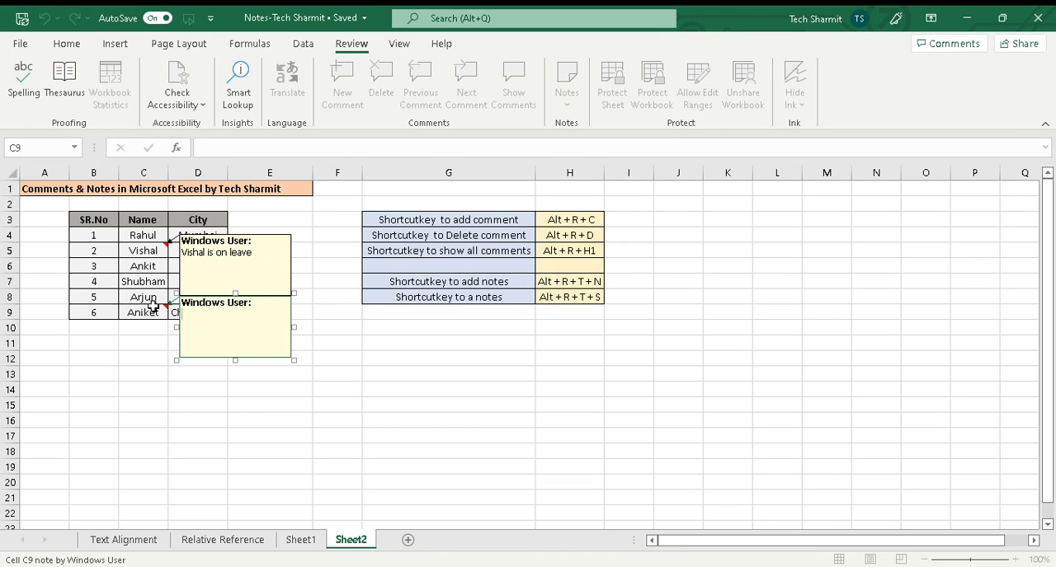
{"action": "type", "text": "Note2"}
{"action": "left_click", "coordinate": [446, 370]}
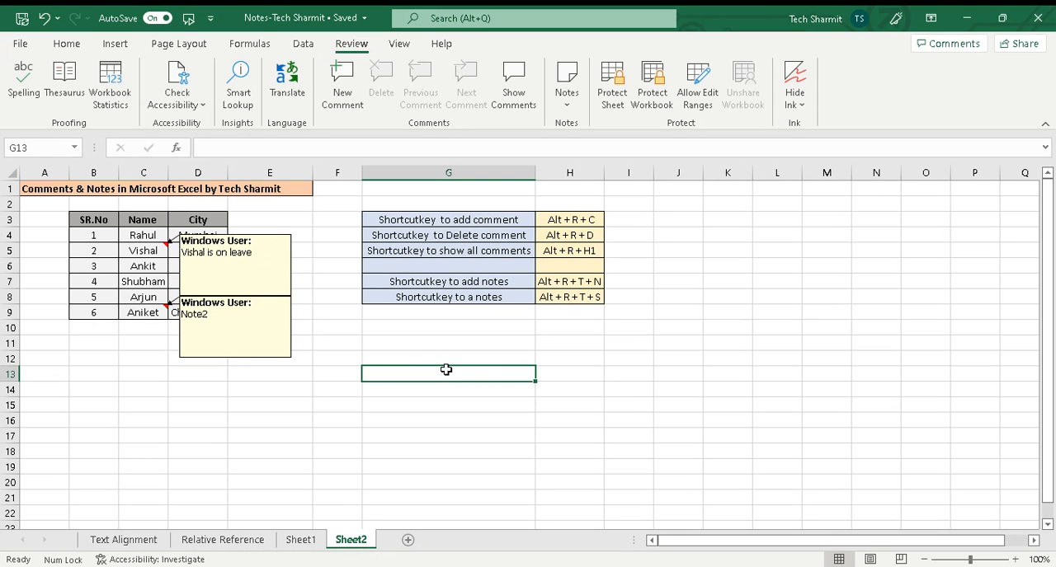
Step: Hide all notes on the sheet by toggling Show All Notes
{"action": "key", "text": "alt"}
{"action": "key", "text": "r"}
{"action": "key", "text": "t"}
{"action": "key", "text": "s"}
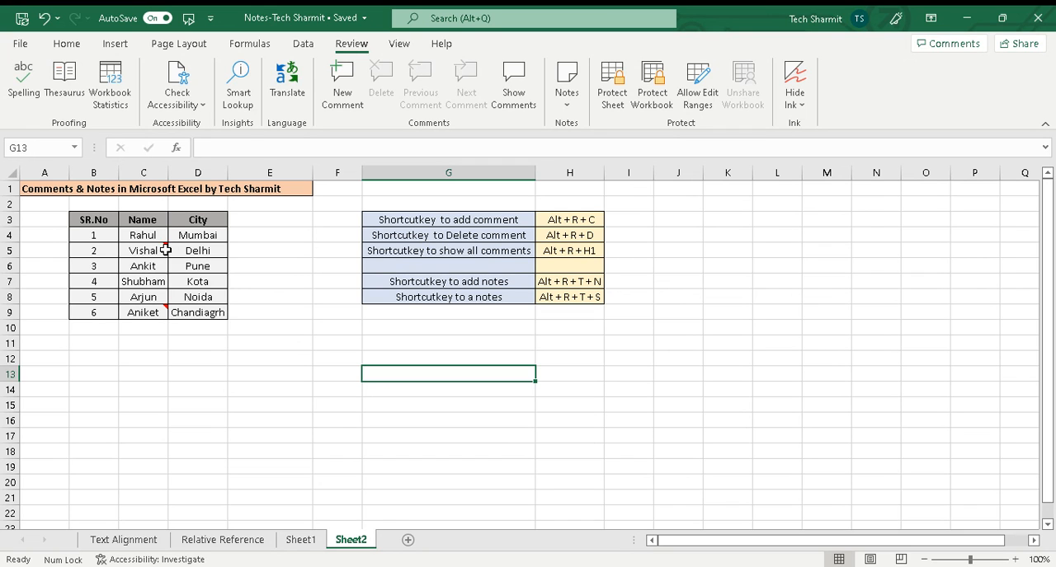
Step: Try to toggle Show All Notes from the notes shortcut row and check the available note commands
{"action": "mouse_move", "coordinate": [159, 252]}
{"action": "left_click", "coordinate": [368, 297]}
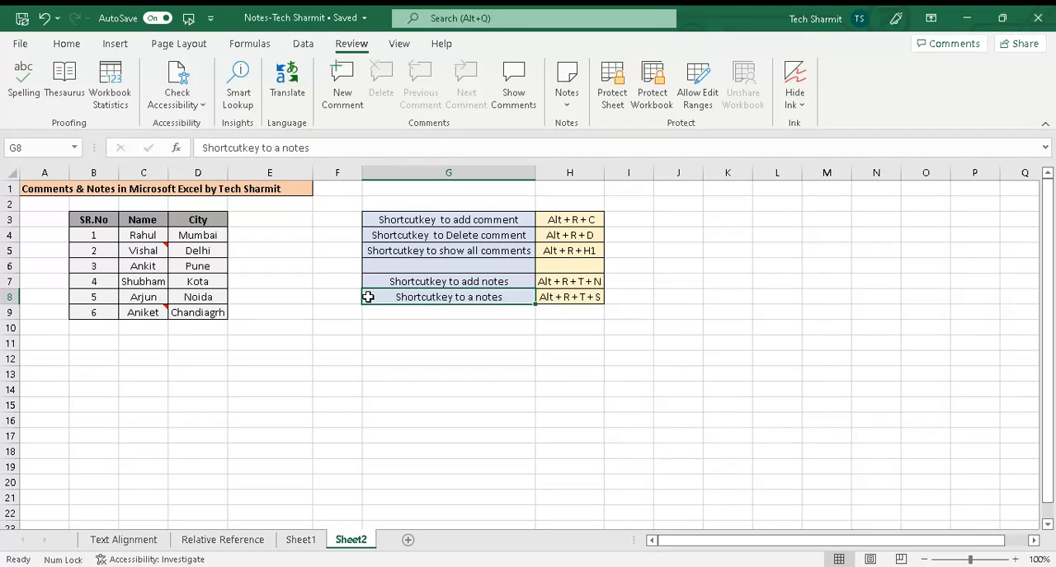
{"action": "key", "text": "alt"}
{"action": "key", "text": "r"}
{"action": "key", "text": "t"}
{"action": "key", "text": "s"}
{"action": "left_click", "coordinate": [566, 99]}
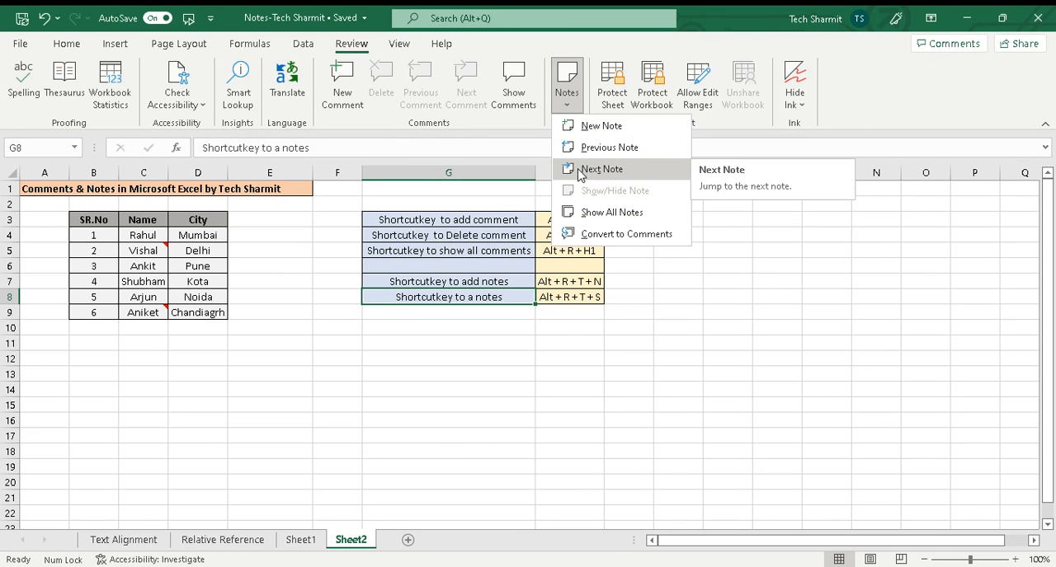
{"action": "key", "text": "Escape"}
{"action": "type", "text": "r"}
{"action": "left_click", "coordinate": [508, 272]}
{"action": "key", "text": "ctrl+z"}
{"action": "left_click", "coordinate": [279, 301]}
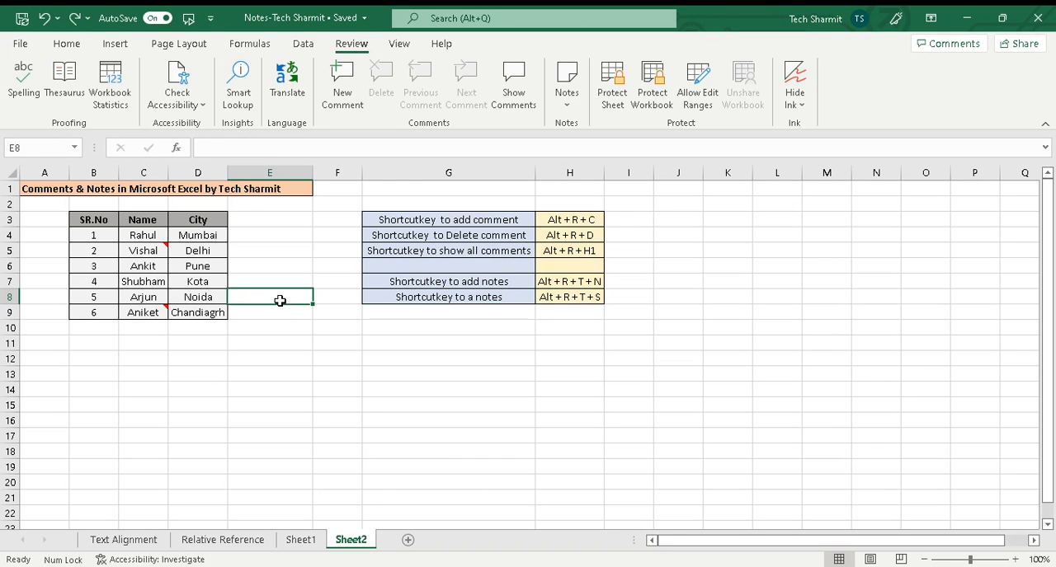
{"action": "key", "text": "alt"}
{"action": "key", "text": "r"}
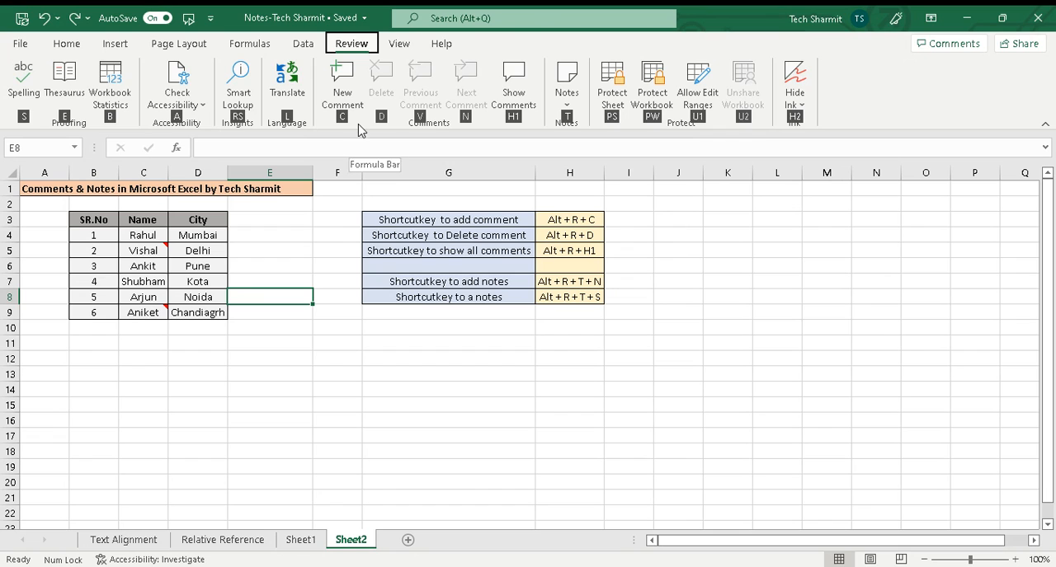
{"action": "left_click", "coordinate": [566, 98]}
{"action": "left_click", "coordinate": [571, 313]}
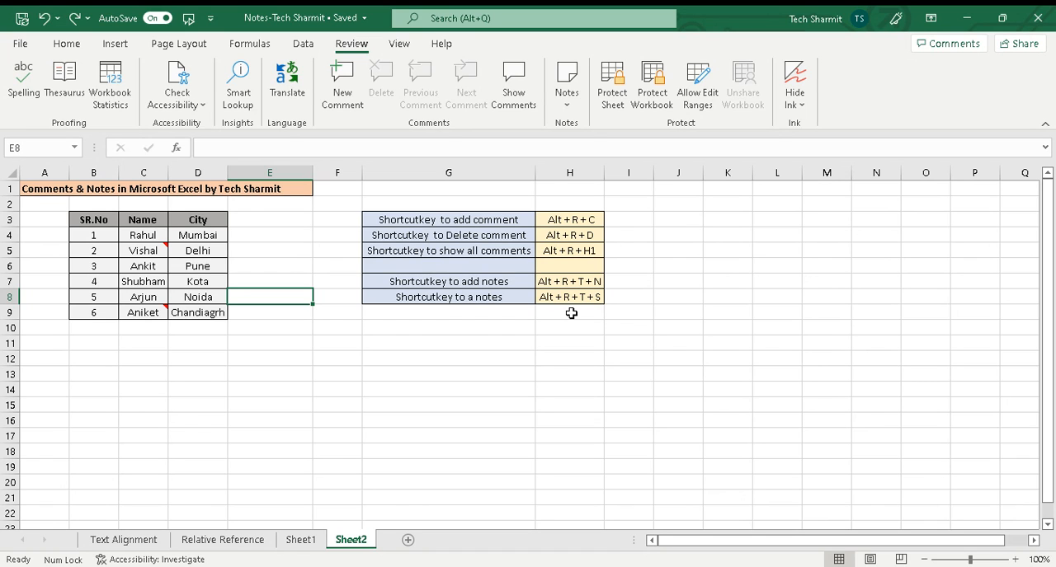
{"action": "left_click", "coordinate": [571, 314]}
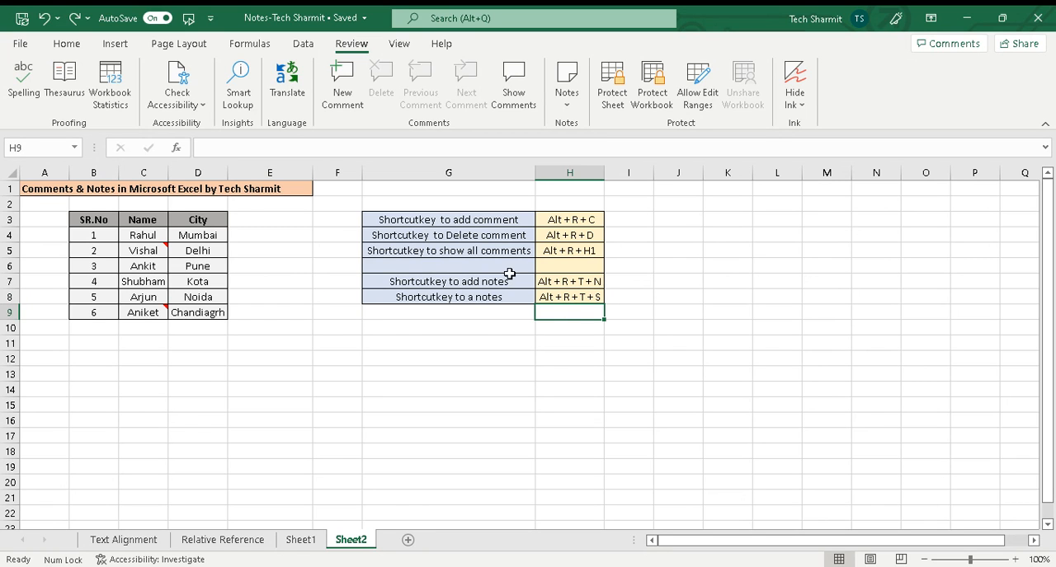
{"action": "left_click", "coordinate": [73, 46]}
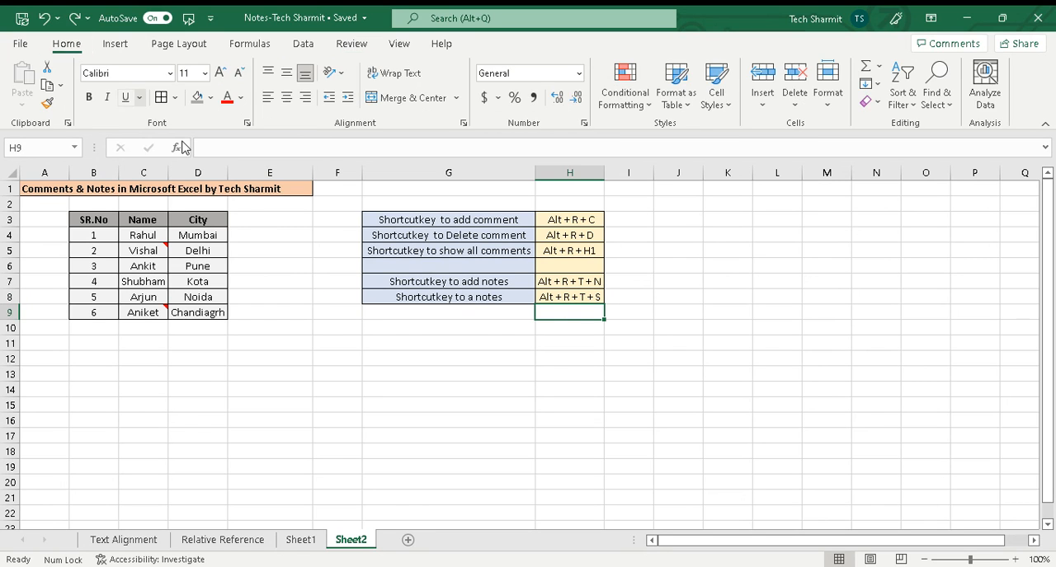
{"action": "left_click", "coordinate": [261, 240]}
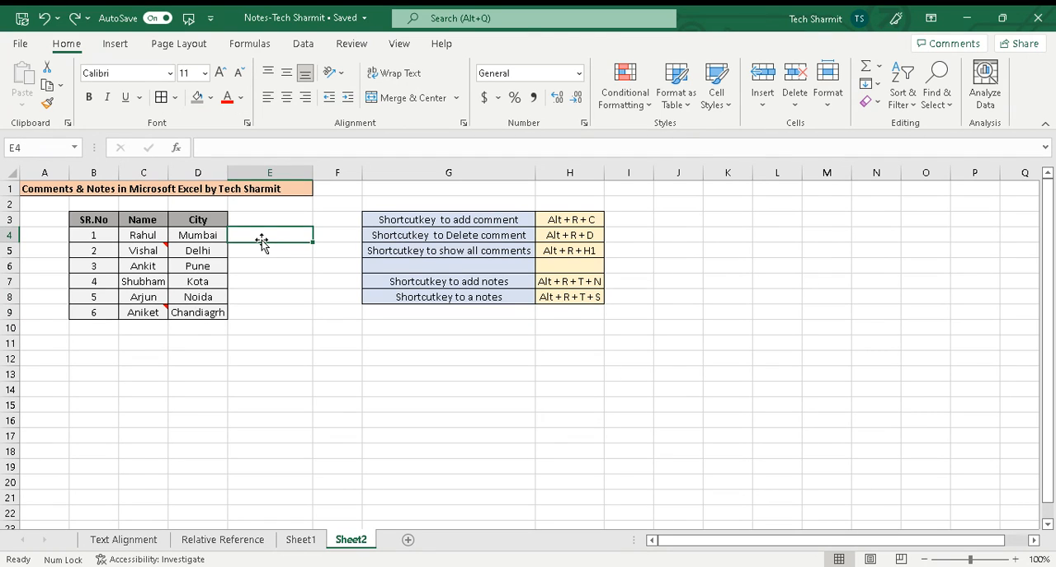